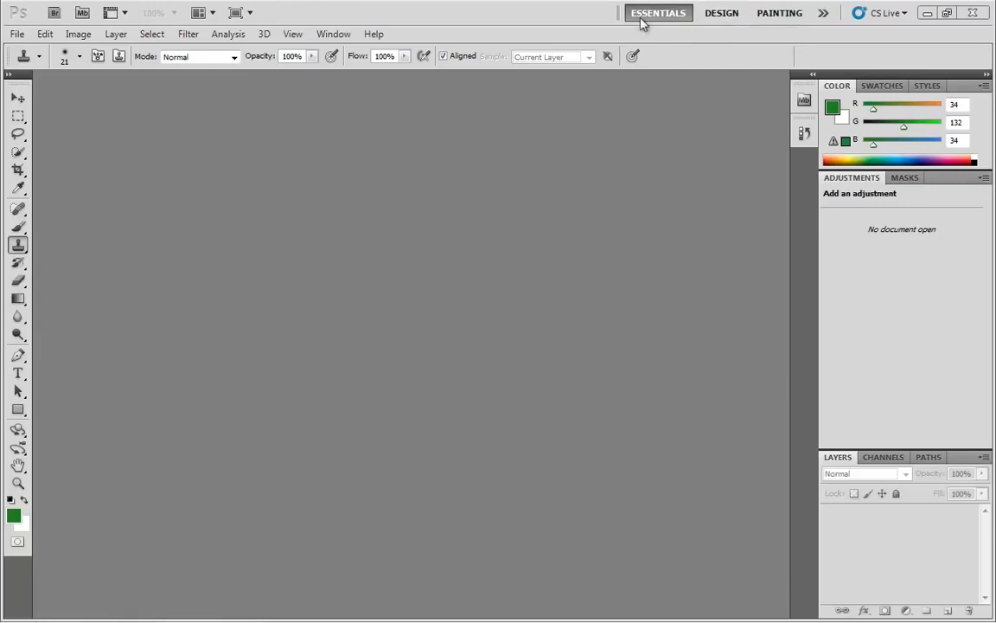
# Switch through the Design, Painting and Photography workspaces to compare their panel layouts.
pyautogui.click(711, 17)
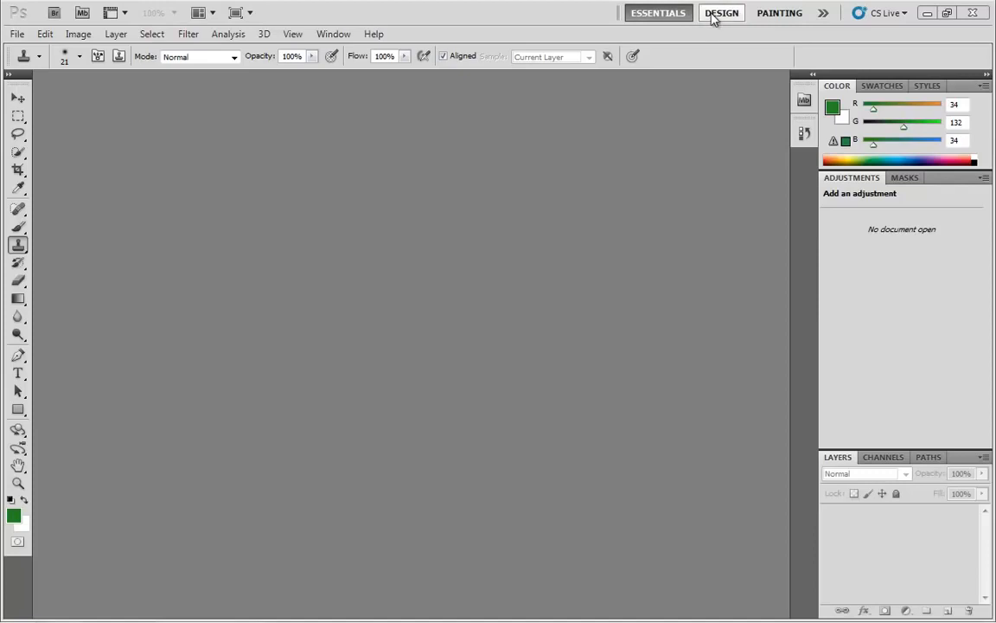
pyautogui.click(779, 15)
pyautogui.click(823, 15)
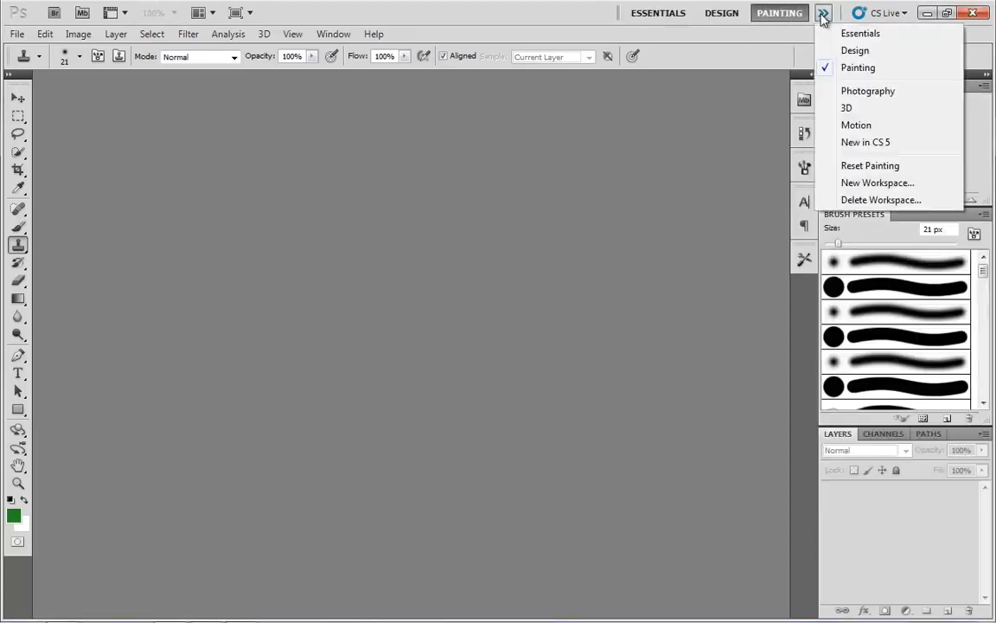
pyautogui.click(882, 91)
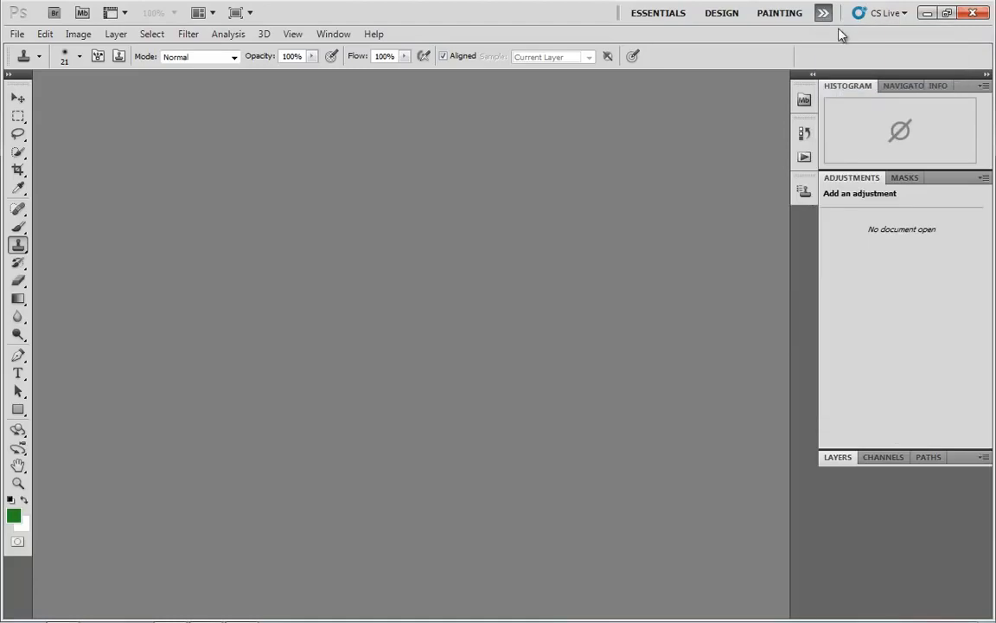
# Switch to the New in CS 5 workspace and then back to the Essentials workspace.
pyautogui.click(822, 14)
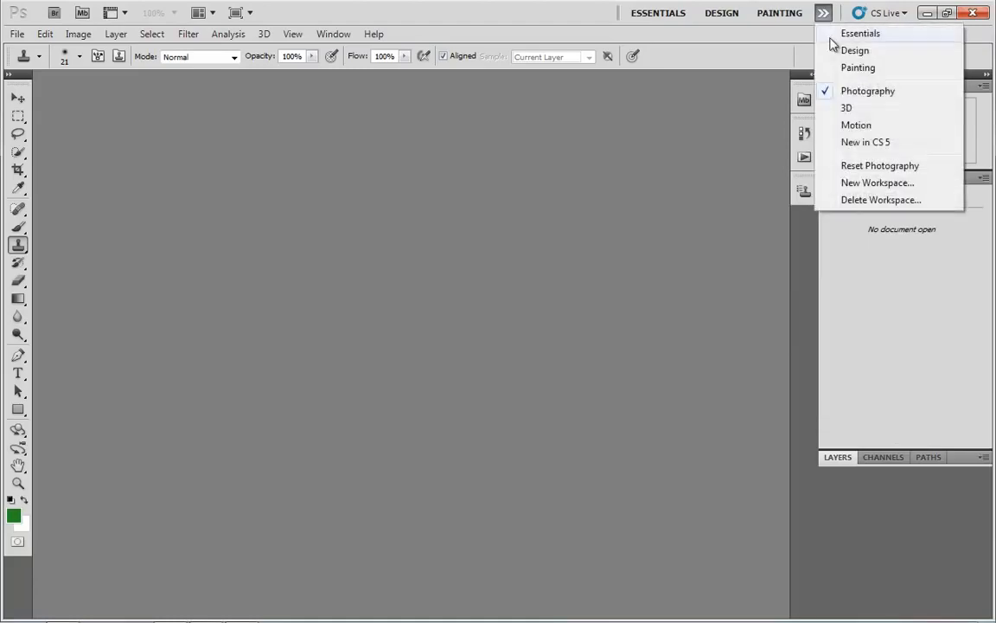
pyautogui.click(856, 143)
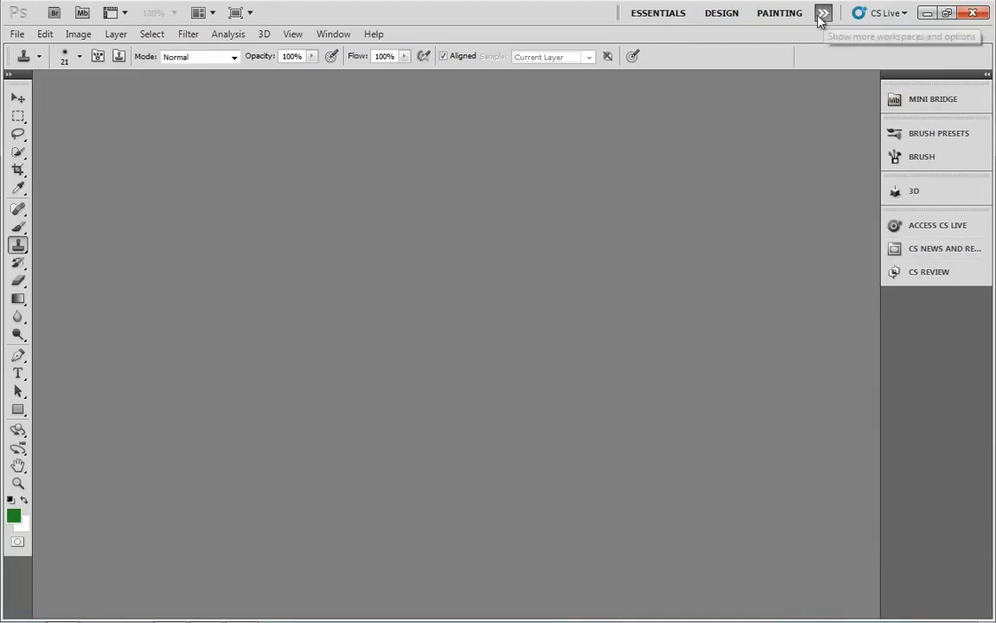
pyautogui.click(669, 15)
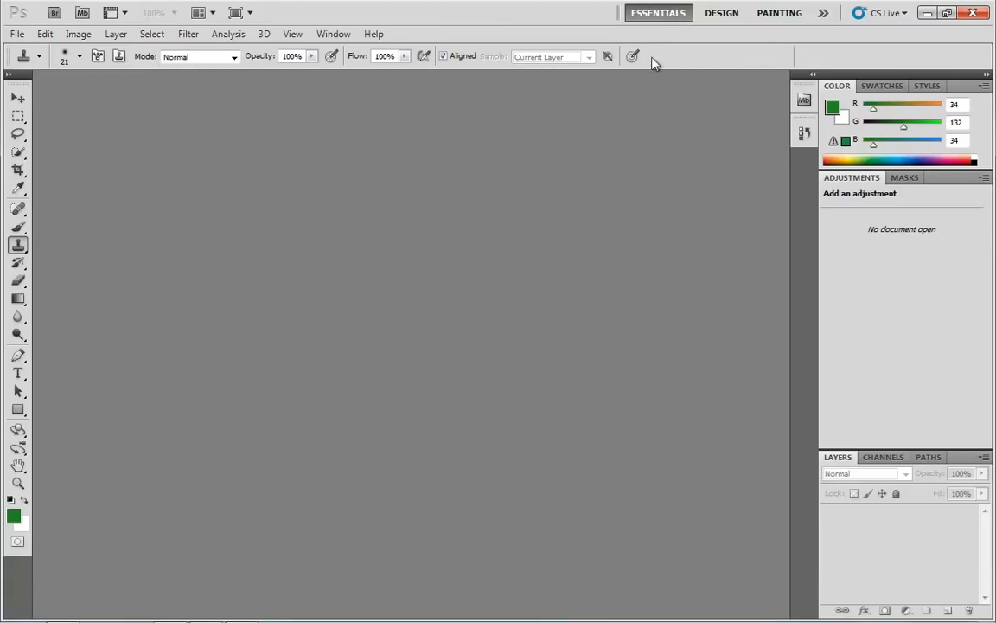
# Pick the Crop, Quick Selection, Lasso and History Brush tools in turn from the toolbox.
pyautogui.click(18, 170)
pyautogui.click(18, 152)
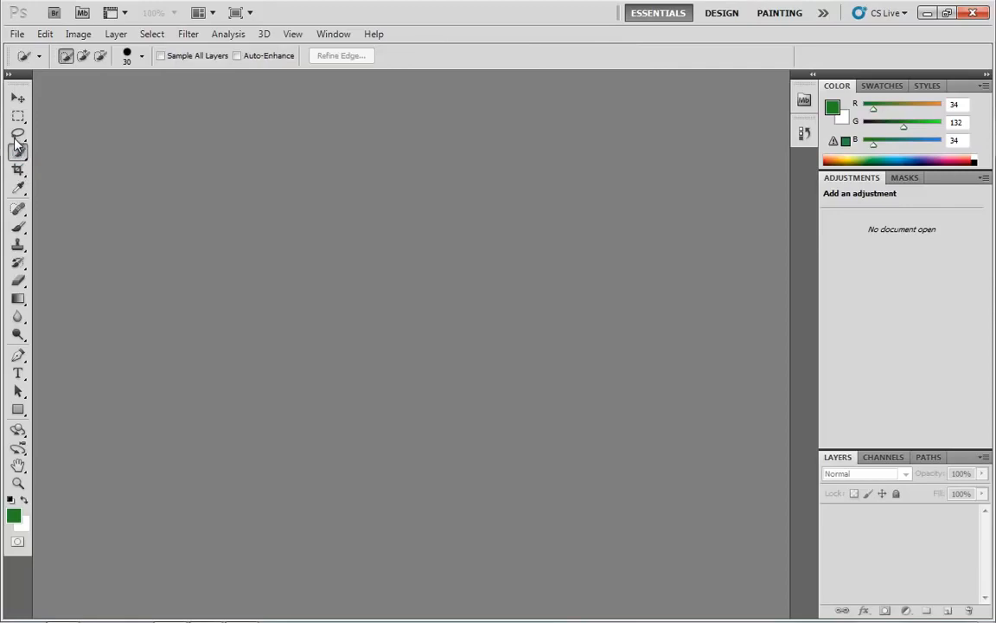
pyautogui.click(18, 134)
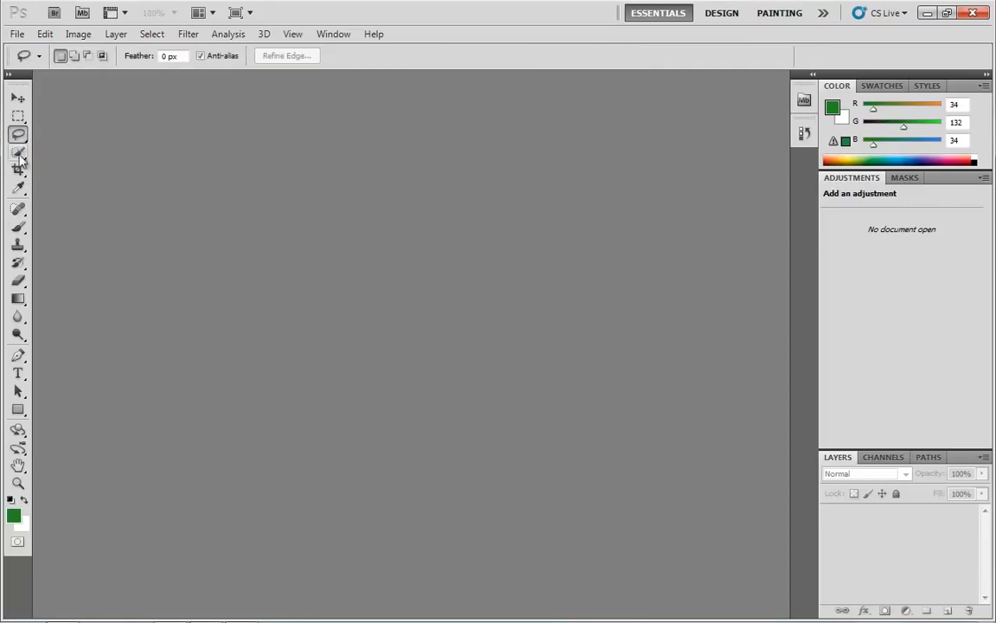
pyautogui.click(19, 262)
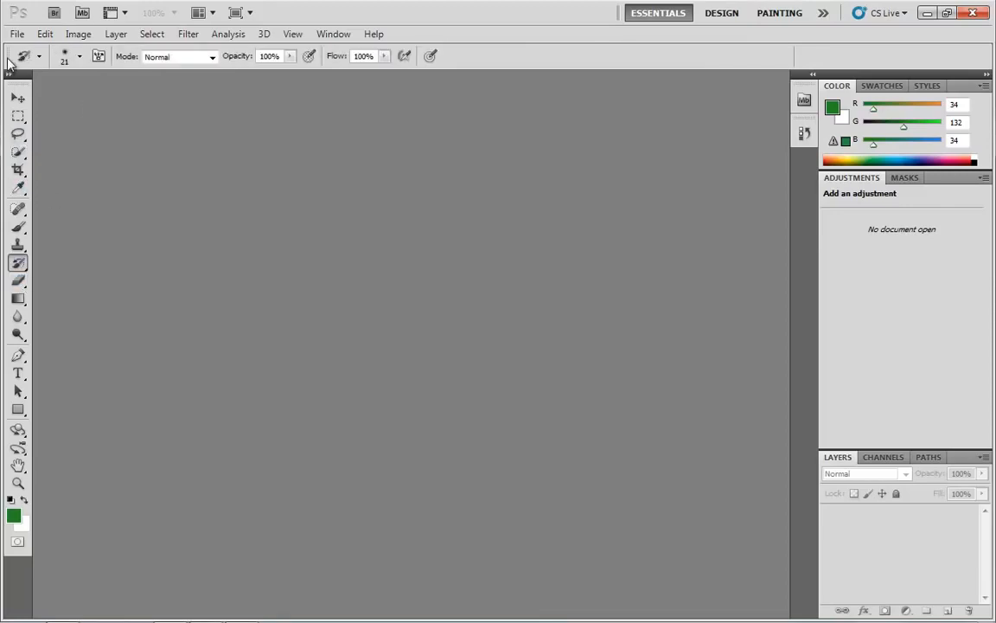
pyautogui.moveTo(8, 54); pyautogui.dragTo(72, 48)
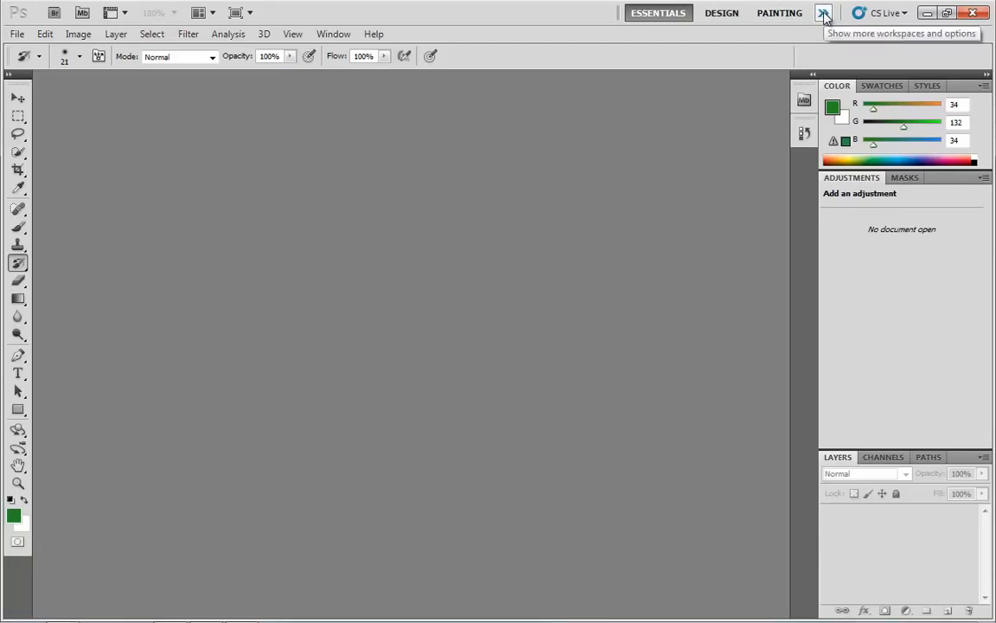
# Save the current layout as a new workspace named AwesomeWorkspace, without capturing keyboard shortcuts or menus.
pyautogui.click(824, 15)
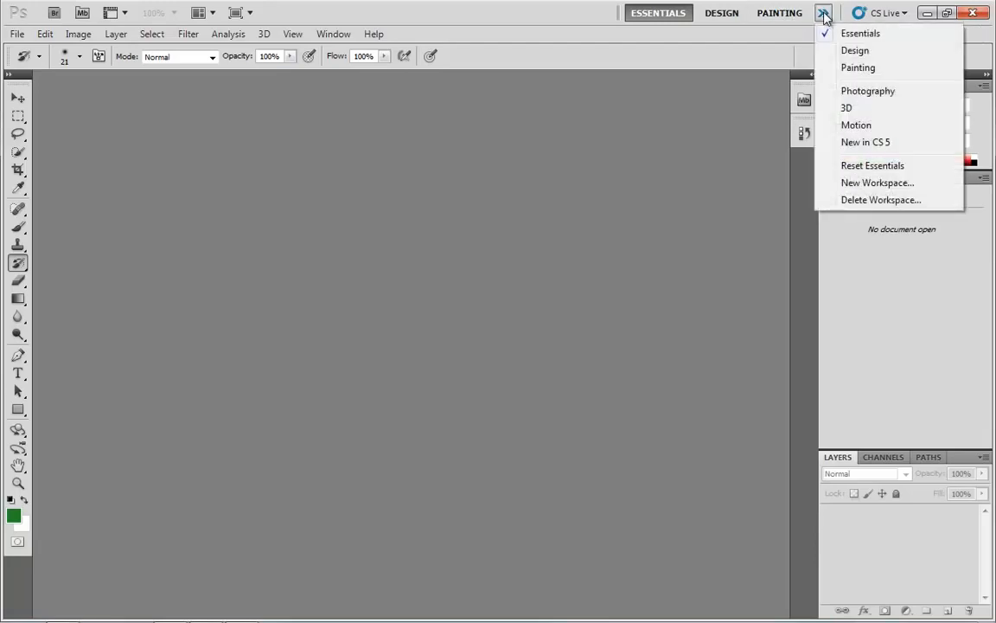
pyautogui.click(878, 182)
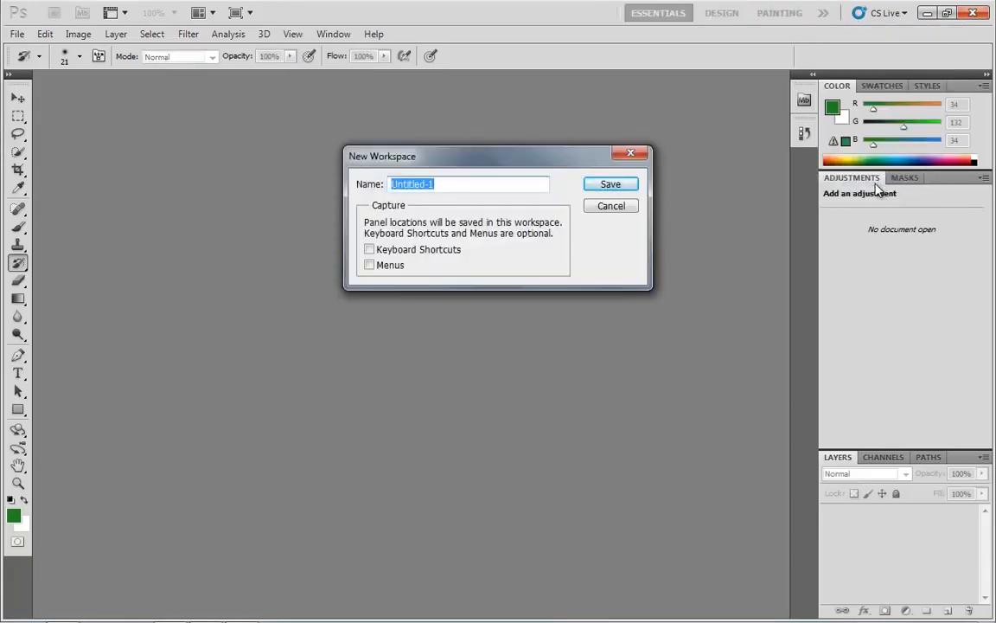
pyautogui.write('MyAwesomeWro')
pyautogui.press('BackSpace')
pyautogui.press('BackSpace')
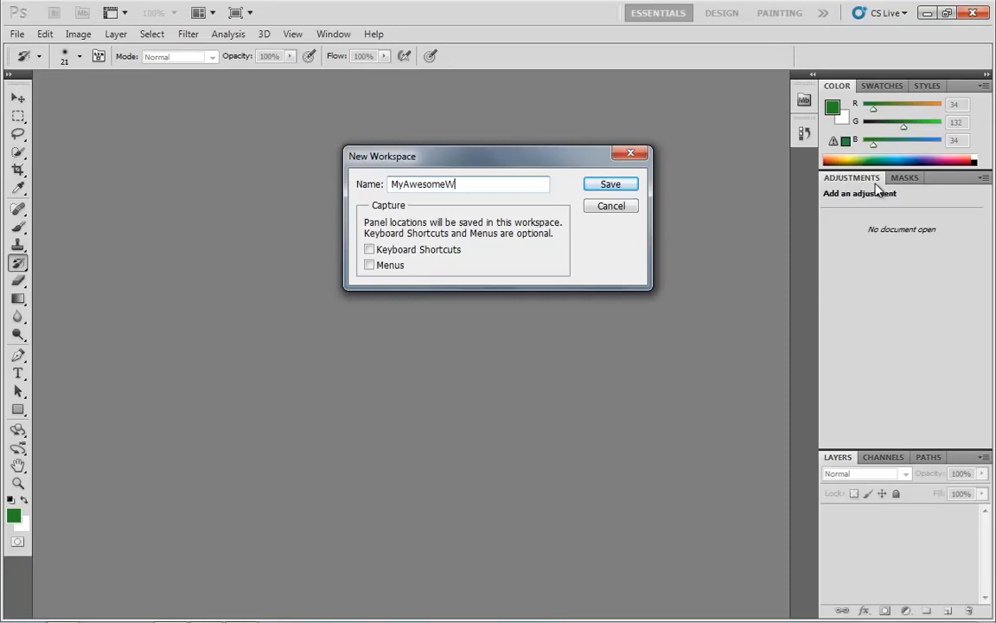
pyautogui.write('orkspace')
pyautogui.press('Home')
pyautogui.press('Delete')
pyautogui.press('Delete')
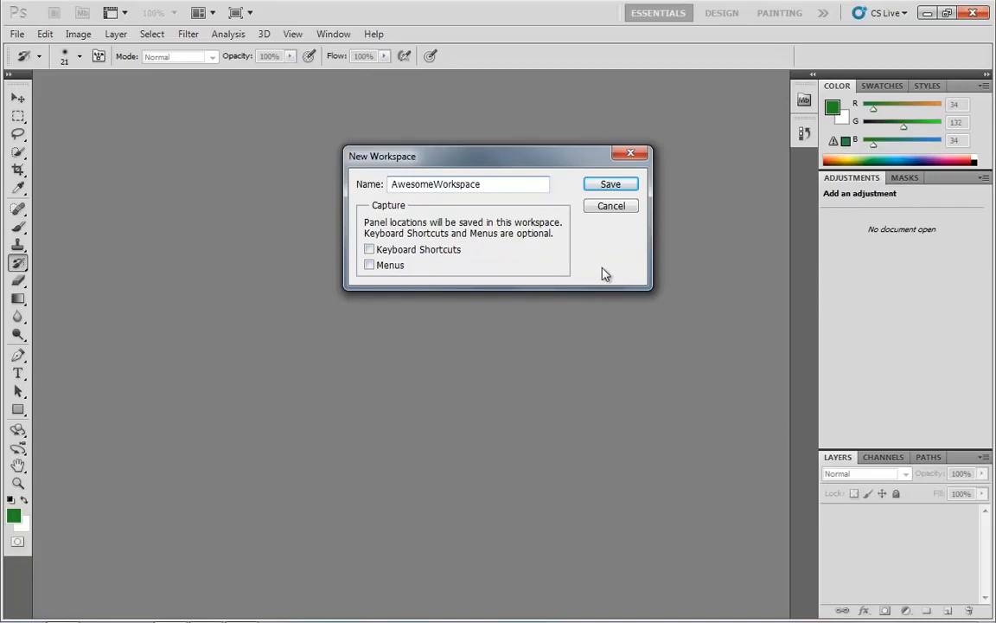
pyautogui.click(617, 187)
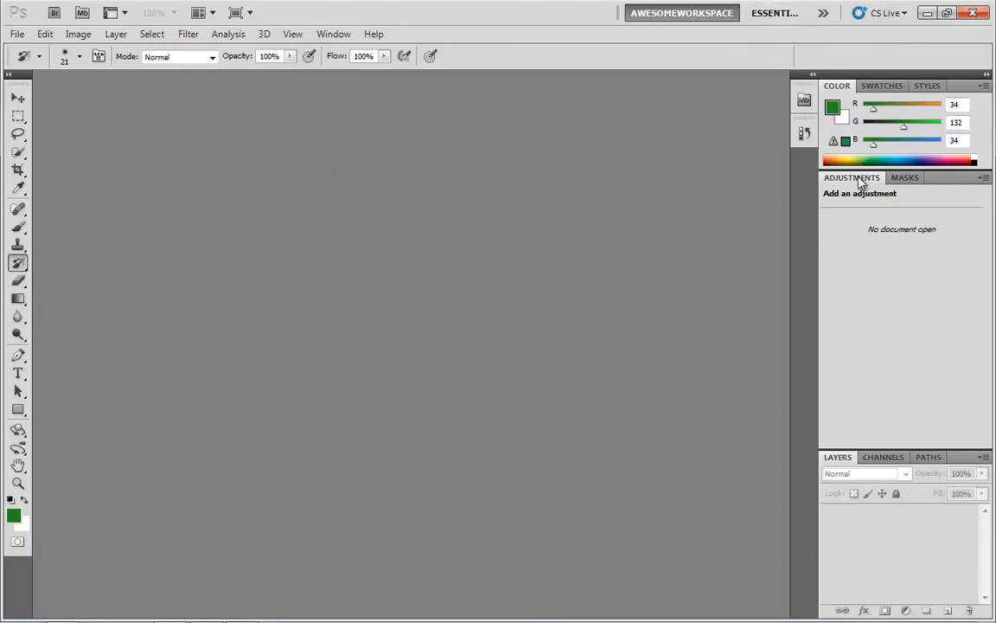
# Undock the Adjustments panel into a floating panel, then switch to Essentials and back to AwesomeWorkspace.
pyautogui.moveTo(859, 183); pyautogui.dragTo(380, 176)
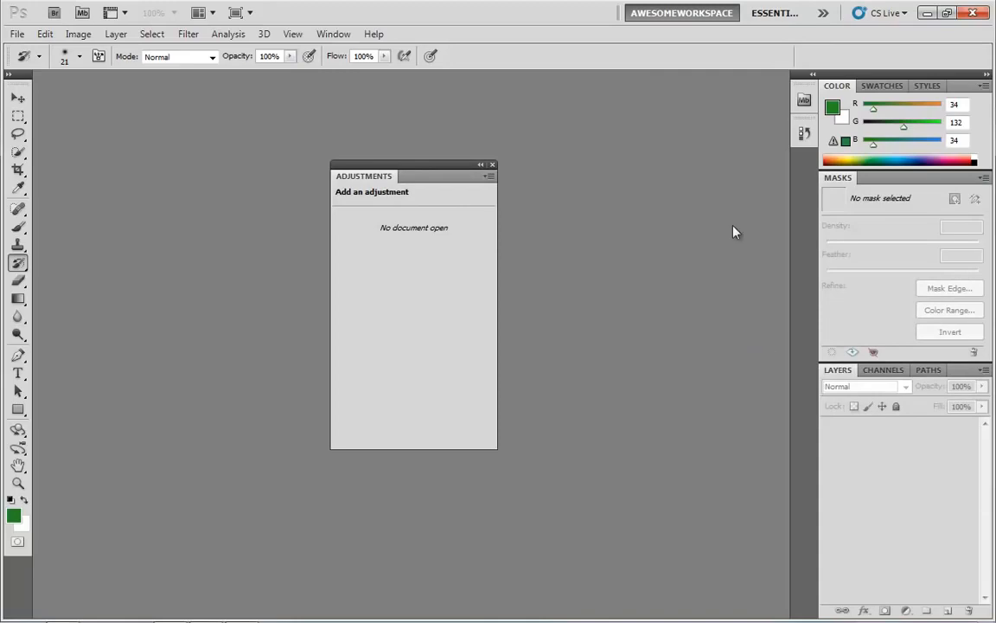
pyautogui.click(767, 14)
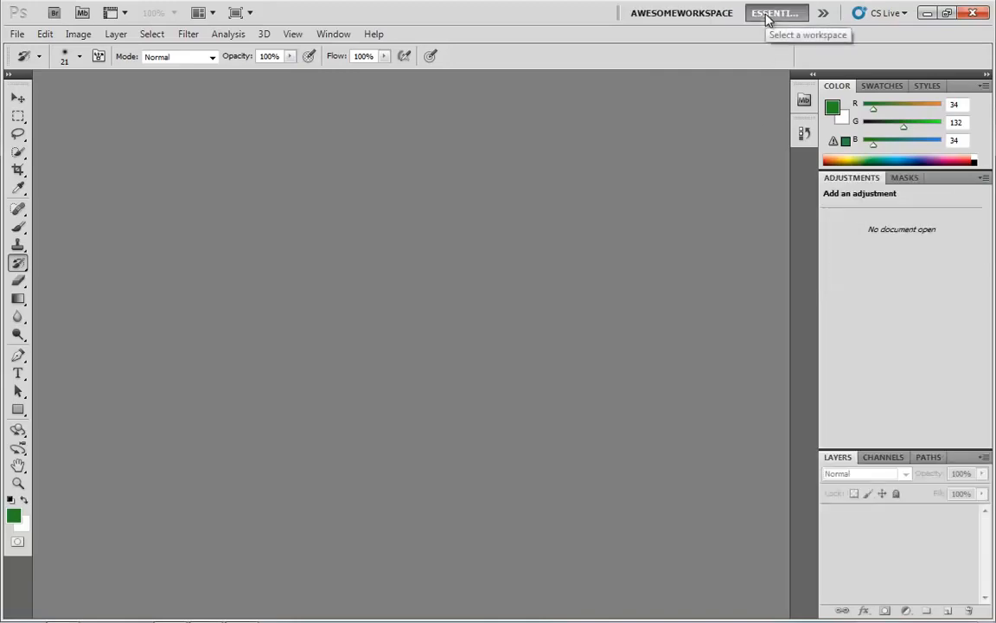
pyautogui.click(682, 14)
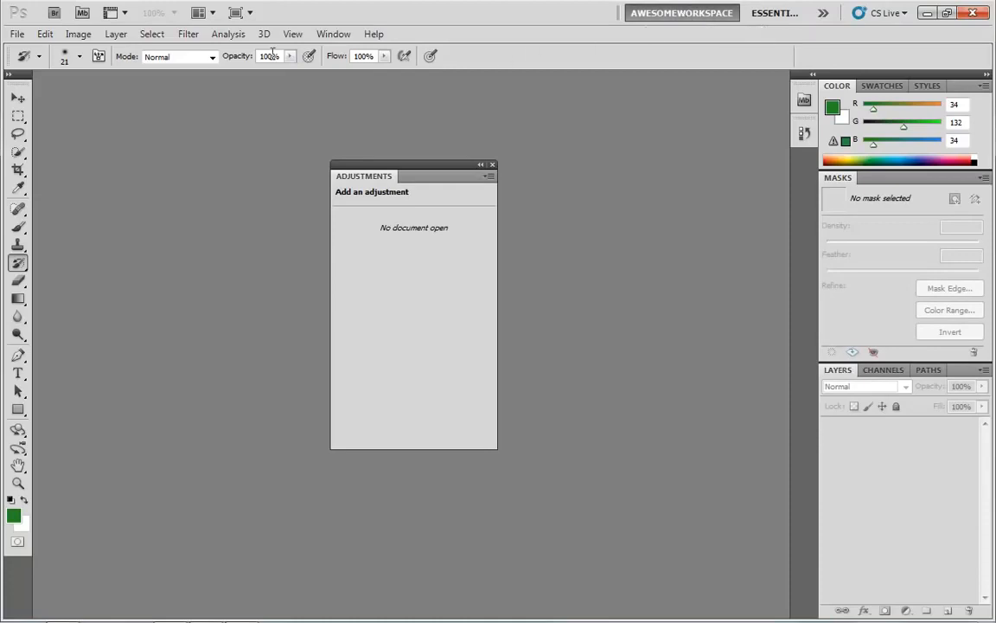
# Open the Navigator panel and browse its Histogram, Info and Navigator tabs.
pyautogui.click(334, 35)
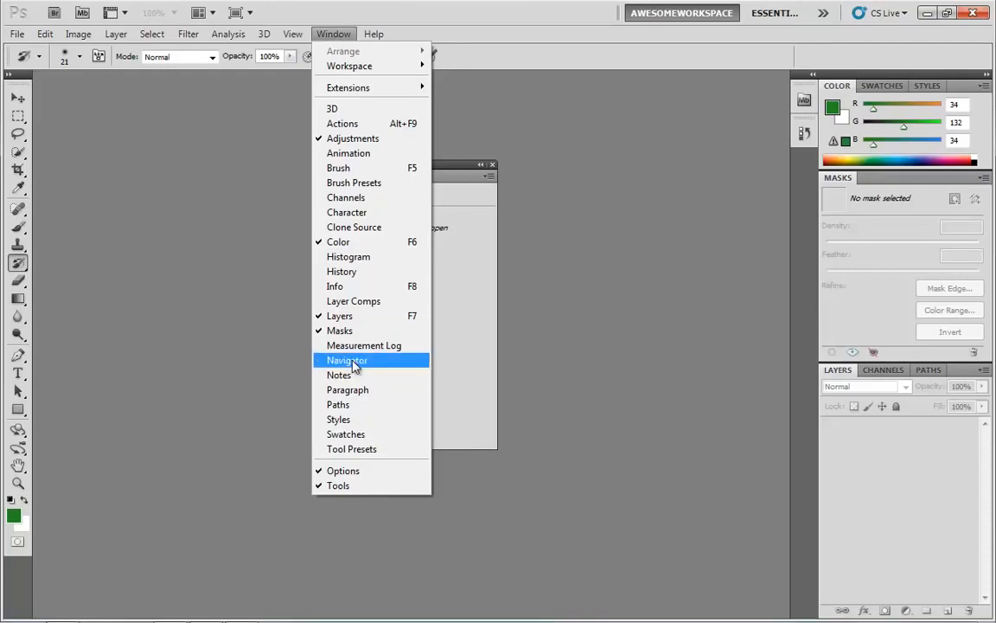
pyautogui.click(387, 363)
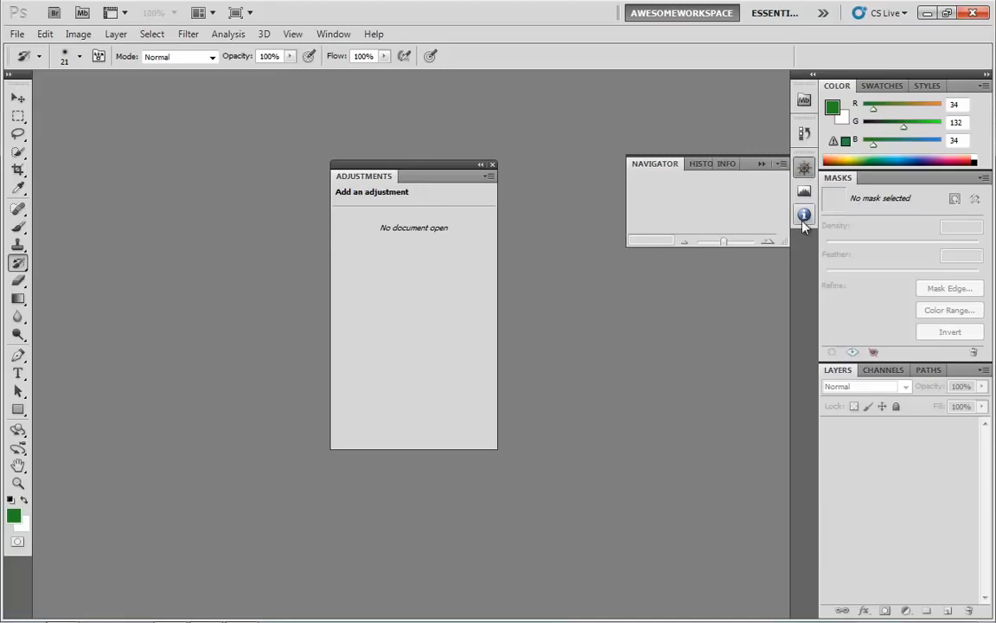
pyautogui.click(702, 164)
pyautogui.click(724, 164)
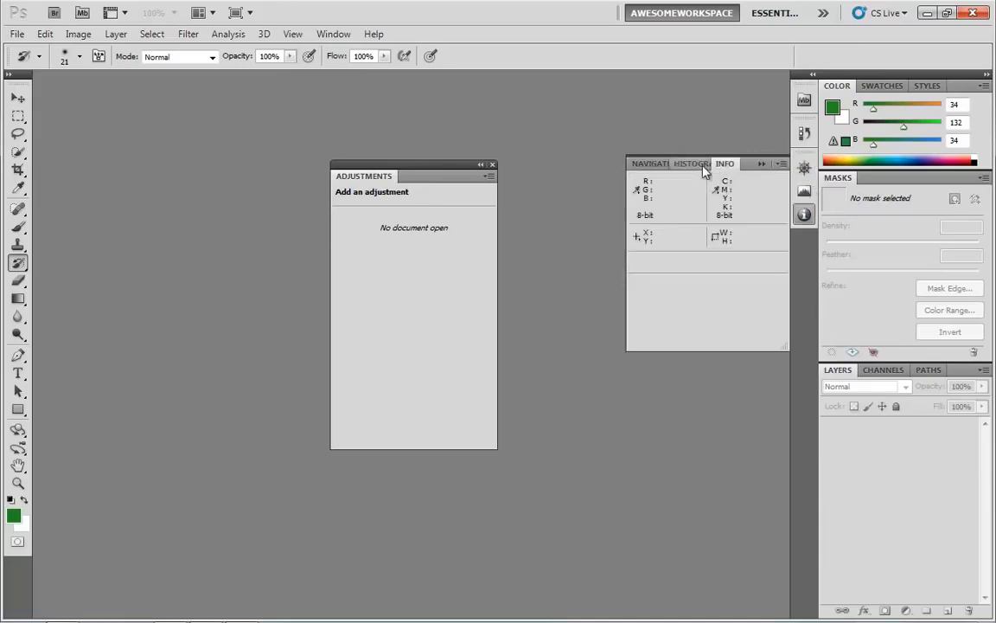
pyautogui.click(641, 165)
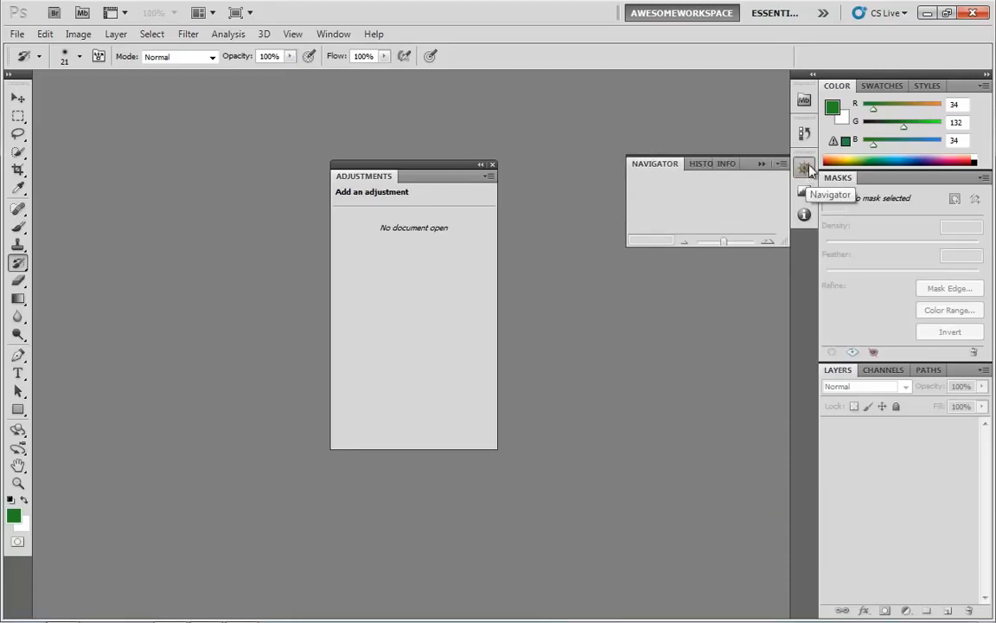
# Drag the Navigator panel out as a floating icon and dock the Adjustments panel back beside Masks.
pyautogui.moveTo(811, 171); pyautogui.dragTo(178, 176)
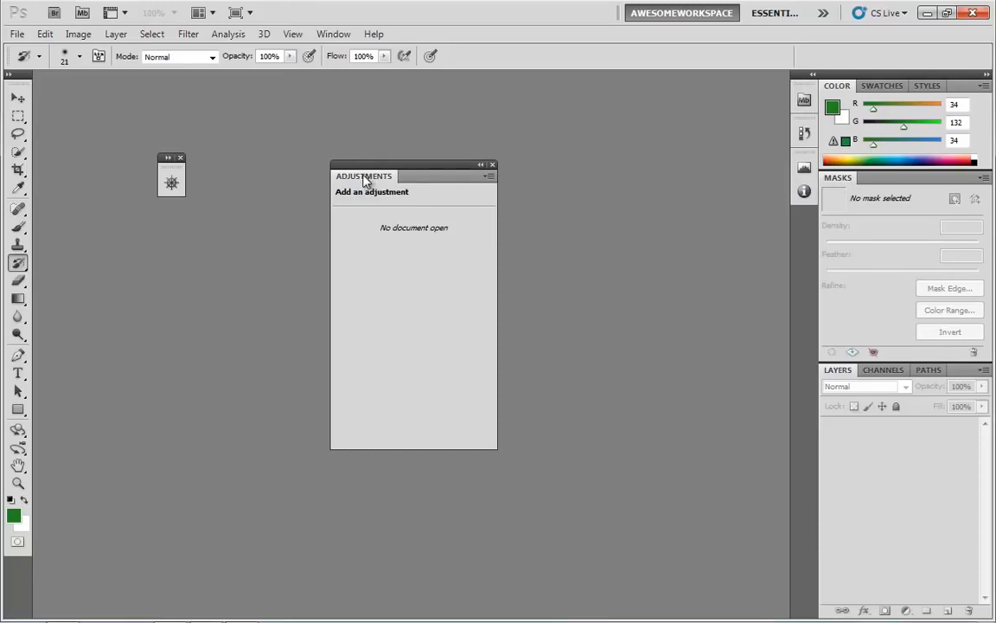
pyautogui.moveTo(364, 172); pyautogui.dragTo(858, 182)
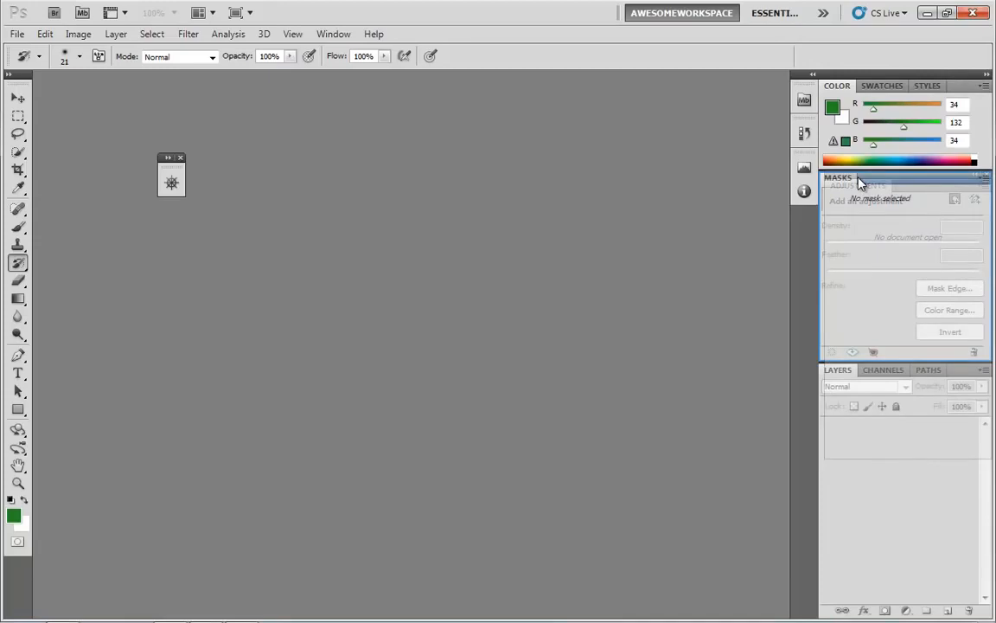
pyautogui.moveTo(858, 182); pyautogui.dragTo(859, 182)
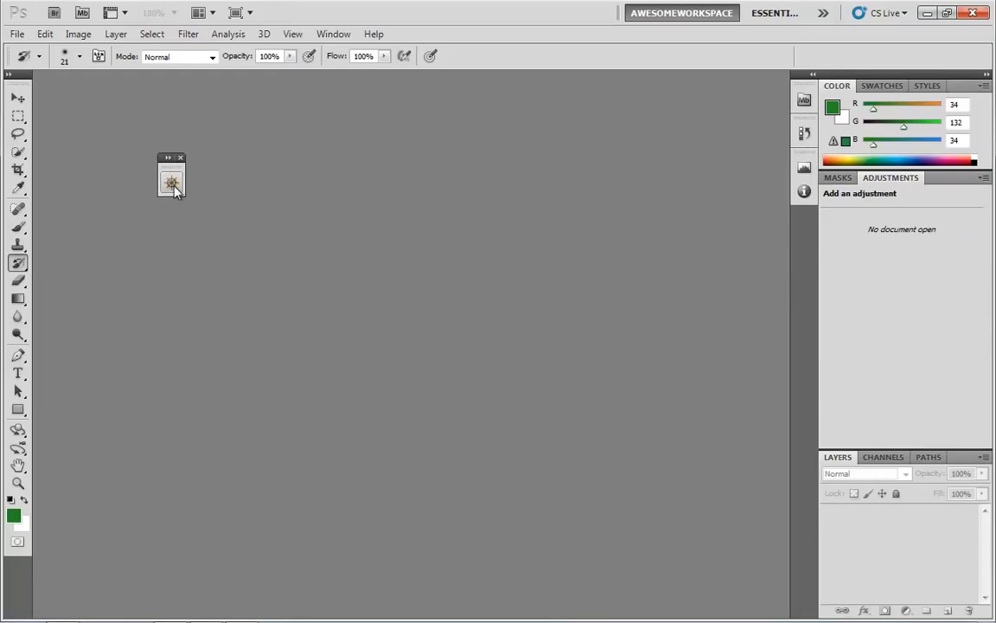
# Dock the floating Navigator icon as a new panel column, then drag it back out to float.
pyautogui.moveTo(173, 190); pyautogui.dragTo(821, 272)
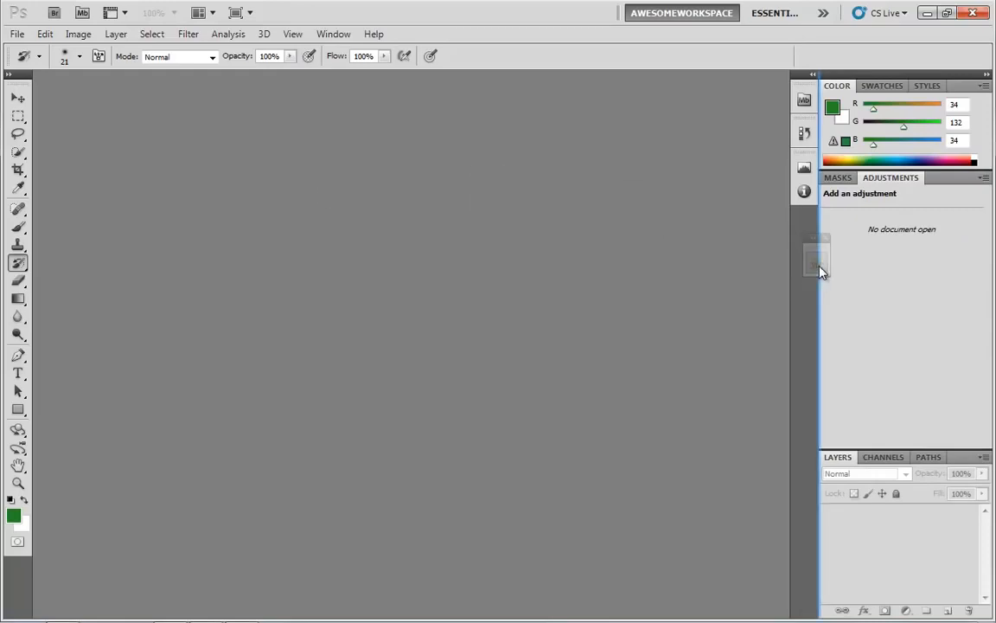
pyautogui.moveTo(822, 273); pyautogui.dragTo(818, 266)
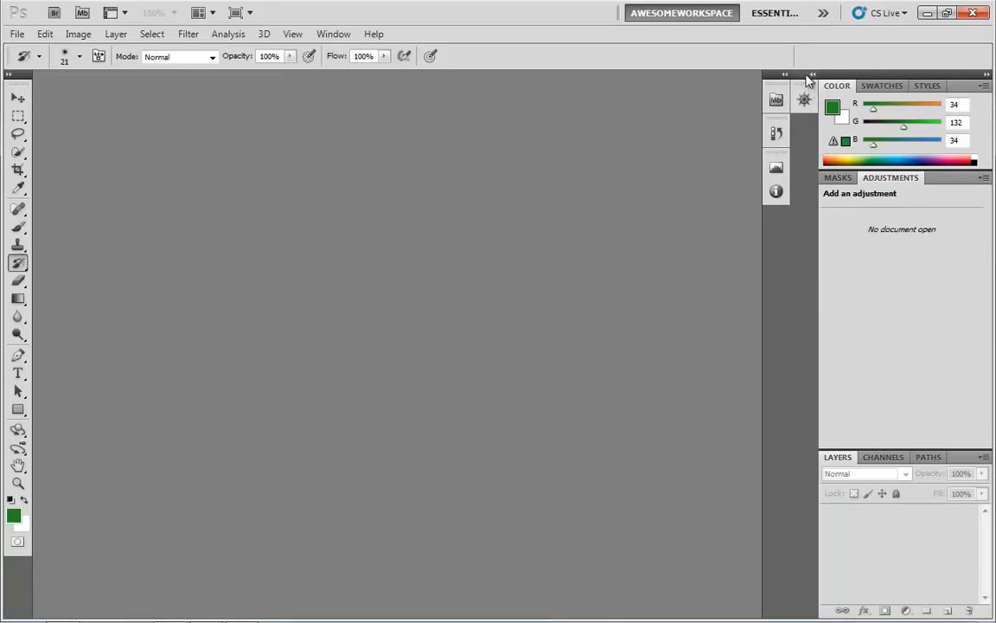
pyautogui.moveTo(806, 76); pyautogui.dragTo(567, 177)
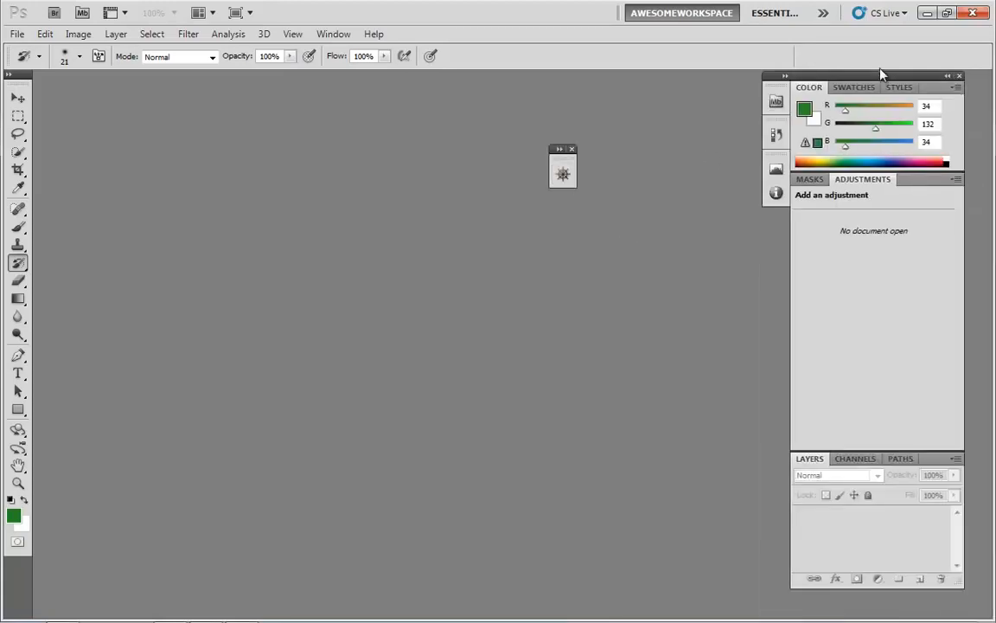
pyautogui.moveTo(876, 76)
pyautogui.mouseDown()
pyautogui.moveTo(908, 76)
pyautogui.moveTo(837, 80)
pyautogui.moveTo(803, 95)
pyautogui.moveTo(889, 80)
pyautogui.mouseUp()
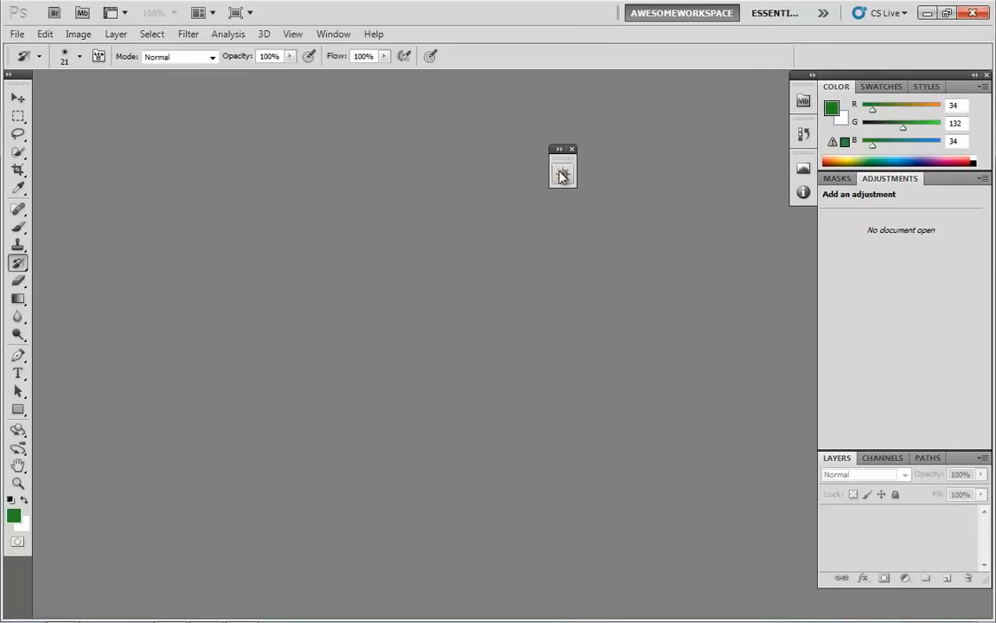
# Dock the Navigator icon into the collapsed icon column beneath the Info icon.
pyautogui.moveTo(562, 177); pyautogui.dragTo(802, 167)
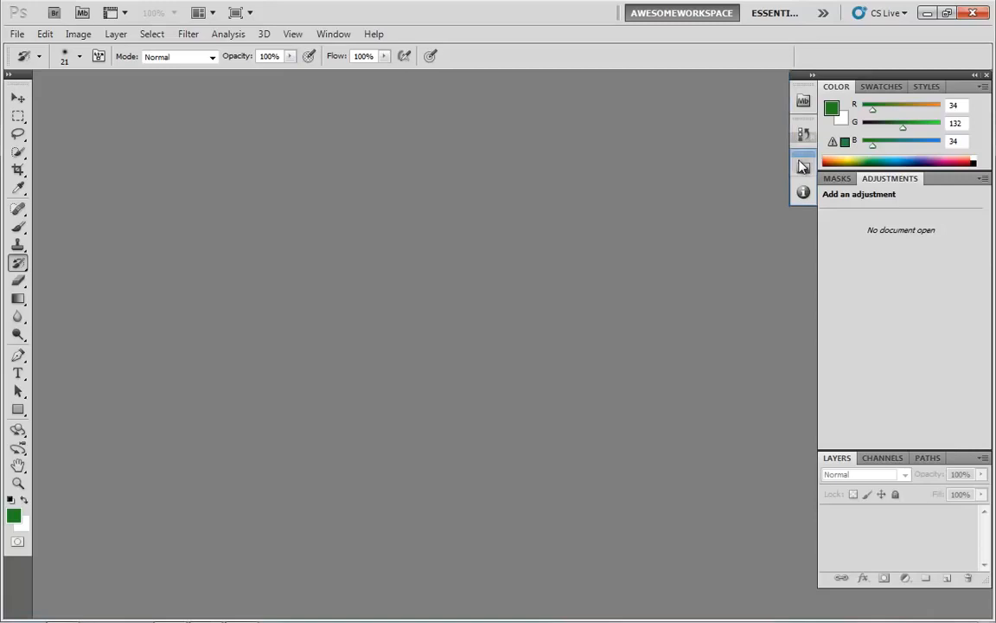
pyautogui.moveTo(801, 166)
pyautogui.mouseDown()
pyautogui.moveTo(696, 198)
pyautogui.moveTo(803, 177)
pyautogui.mouseUp()
pyautogui.moveTo(808, 181); pyautogui.dragTo(806, 206)
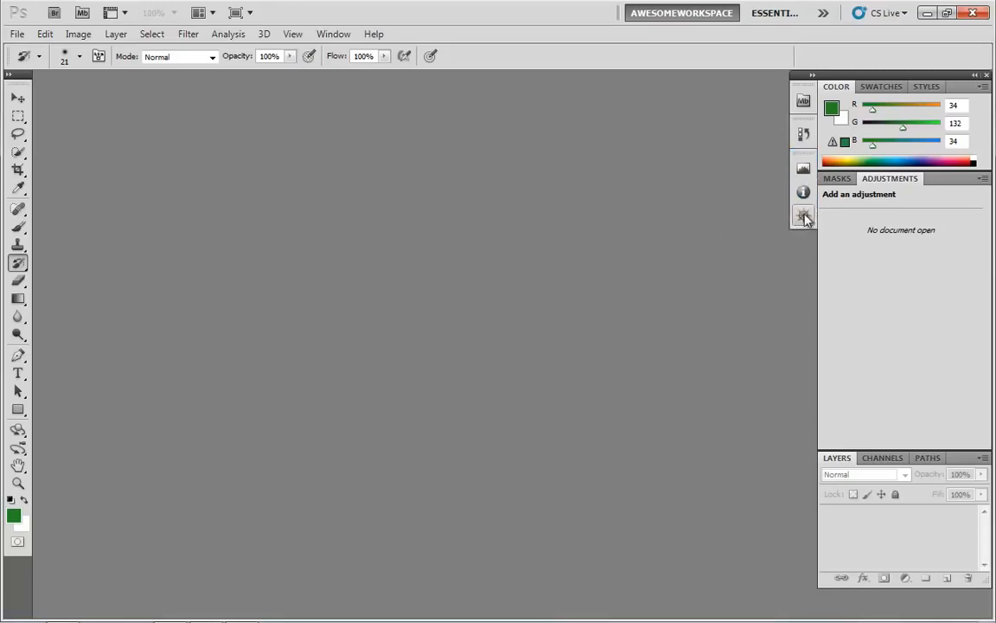
# Expand the Histogram panel group and move the Navigator tab to the front of the group.
pyautogui.click(804, 167)
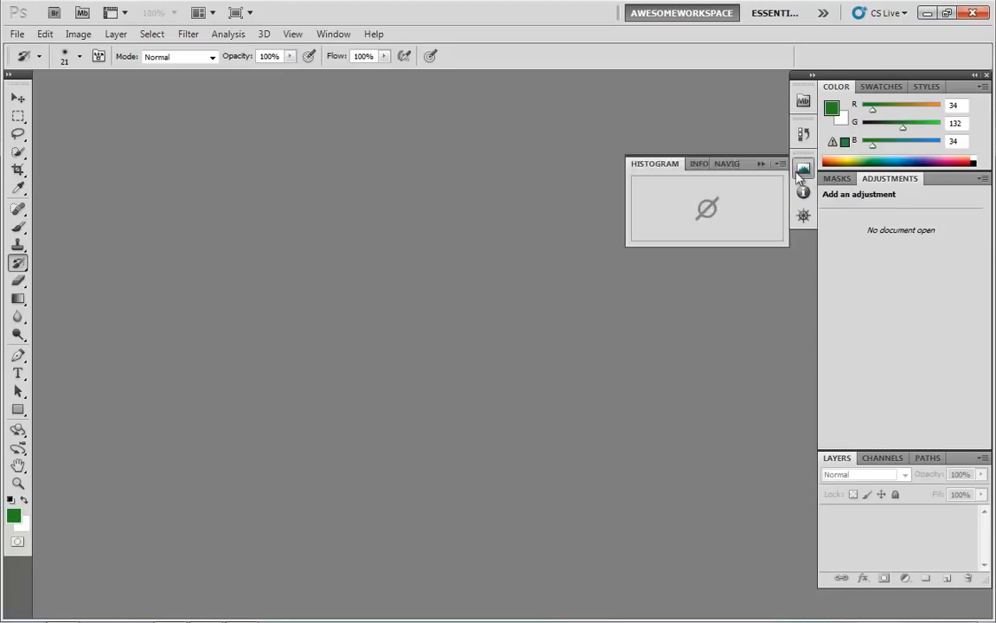
pyautogui.click(726, 166)
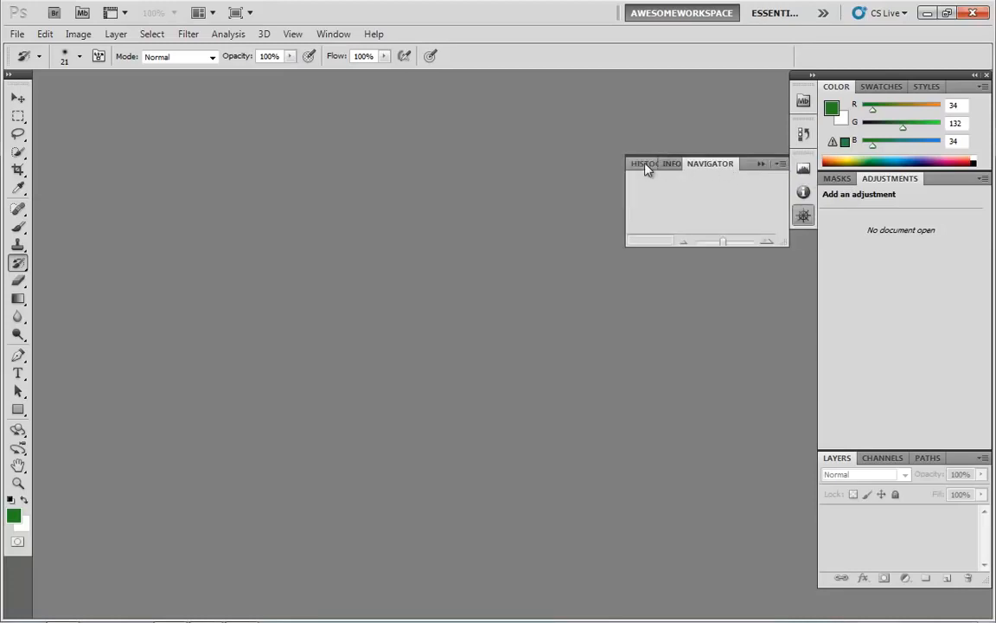
pyautogui.click(647, 166)
pyautogui.click(699, 166)
pyautogui.click(716, 169)
pyautogui.moveTo(723, 166); pyautogui.dragTo(645, 171)
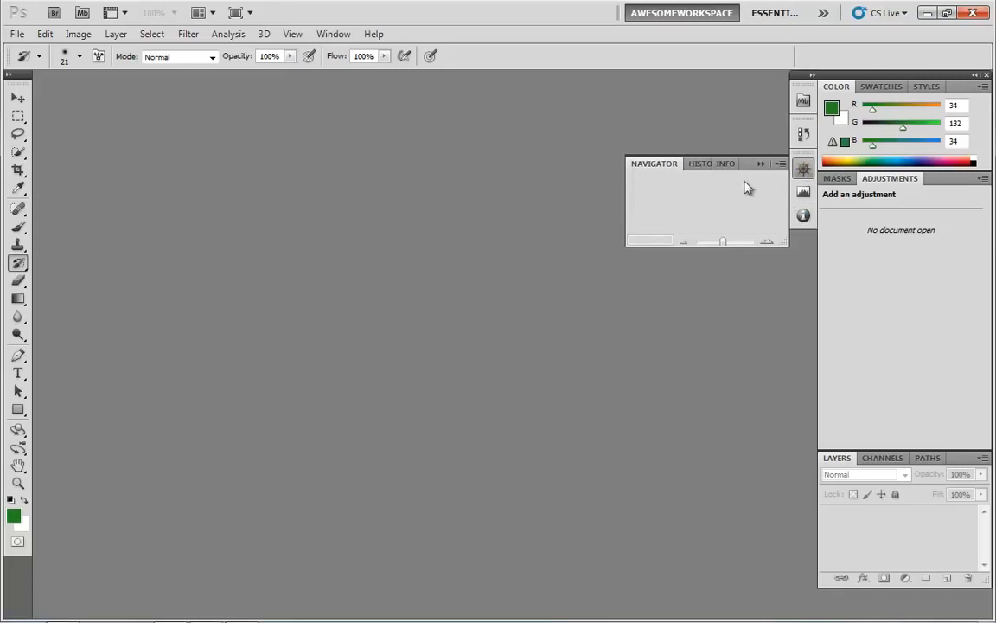
pyautogui.moveTo(647, 167)
pyautogui.mouseDown()
pyautogui.moveTo(713, 168)
pyautogui.moveTo(636, 173)
pyautogui.mouseUp()
# Drag the Histogram icon out of the icon column into a floating panel.
pyautogui.moveTo(803, 192); pyautogui.dragTo(572, 291)
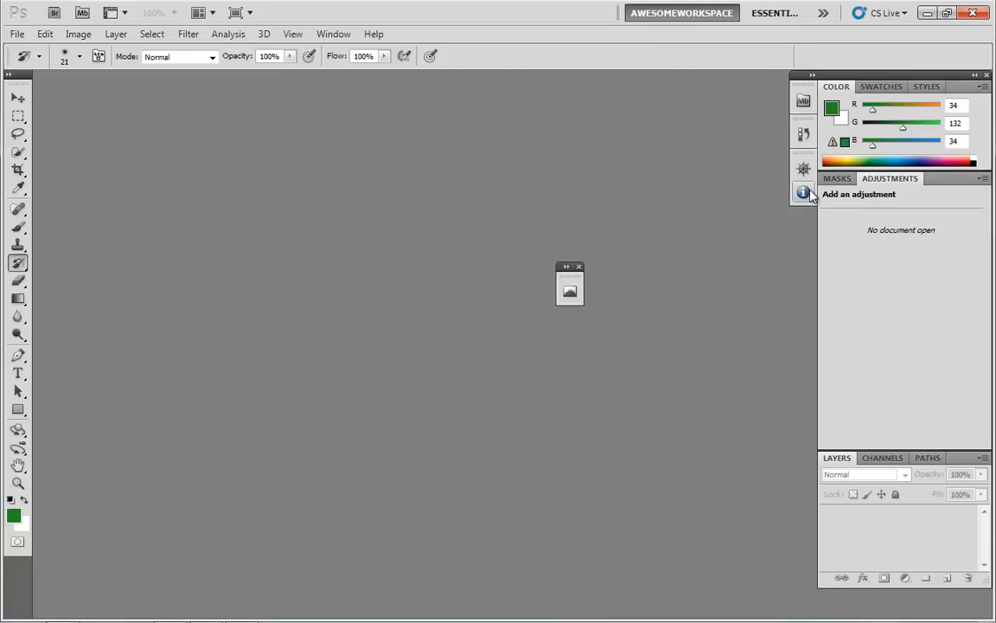
# Dock the floating Histogram icon into the icon column beneath the Info icon.
pyautogui.moveTo(804, 192)
pyautogui.mouseDown()
pyautogui.moveTo(556, 184)
pyautogui.moveTo(755, 205)
pyautogui.moveTo(803, 201)
pyautogui.mouseUp()
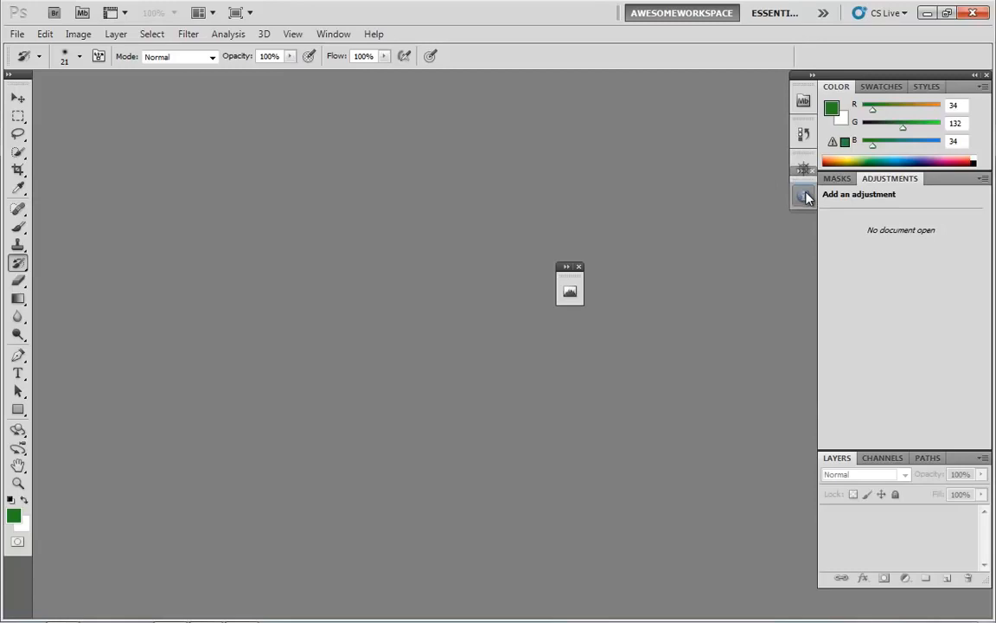
pyautogui.moveTo(573, 294); pyautogui.dragTo(800, 240)
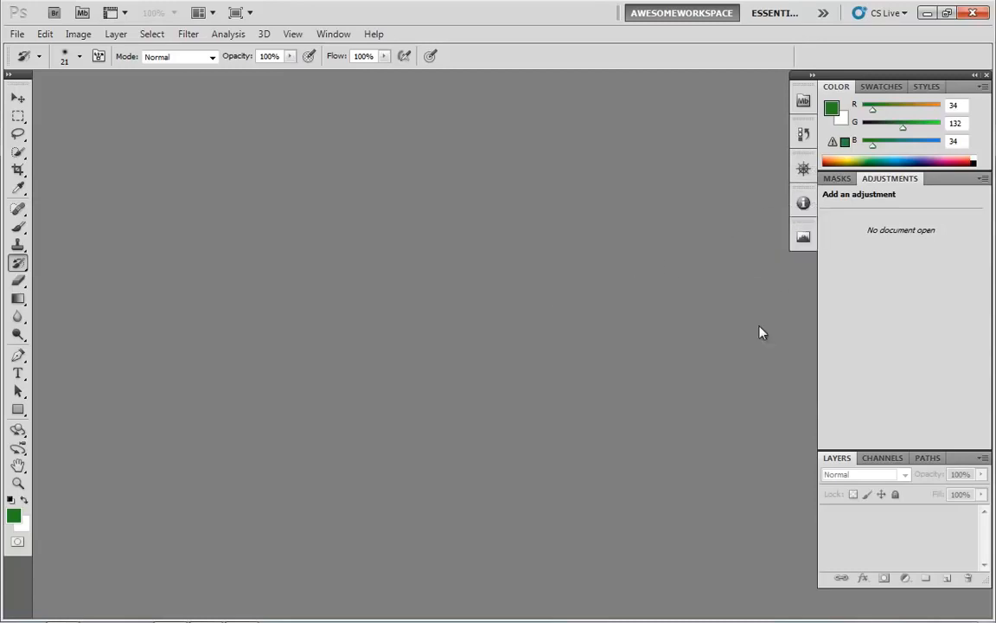
# Open the Histogram, Info and Navigator panels from their icons to preview them, then collapse the Navigator panel.
pyautogui.click(804, 236)
pyautogui.click(804, 205)
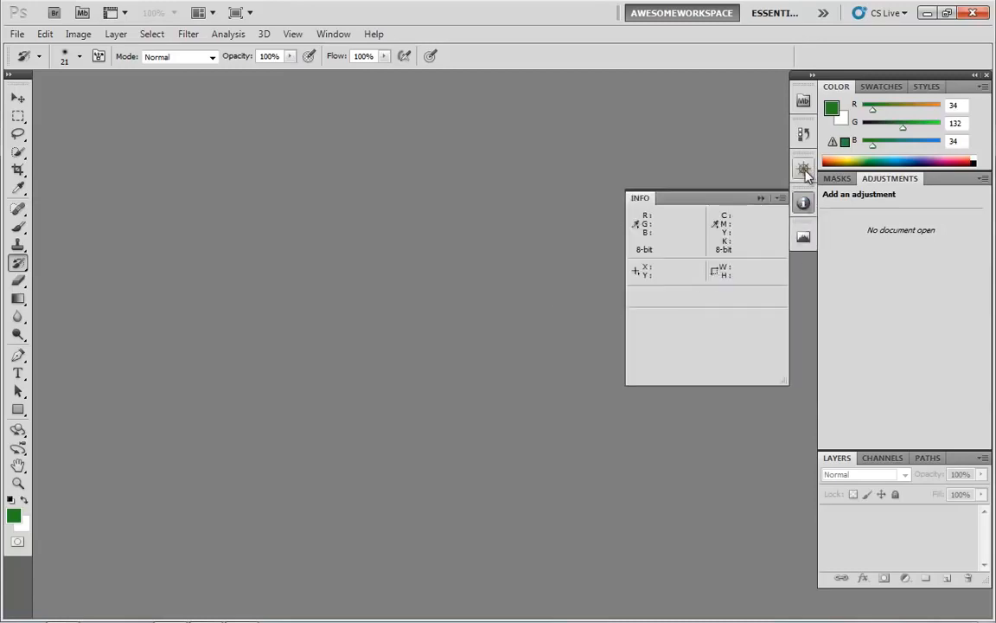
pyautogui.click(805, 170)
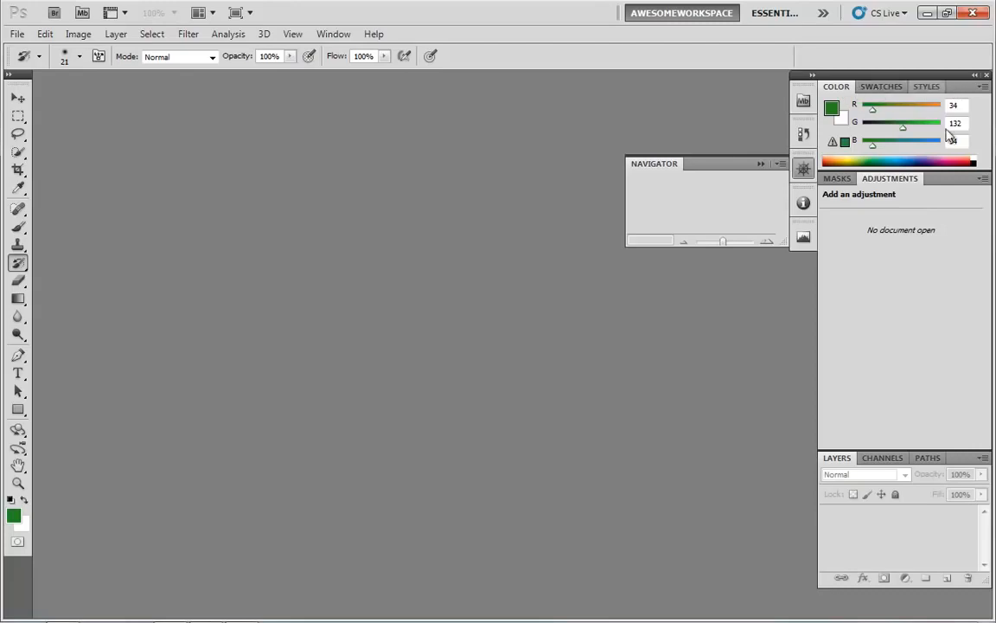
pyautogui.click(762, 166)
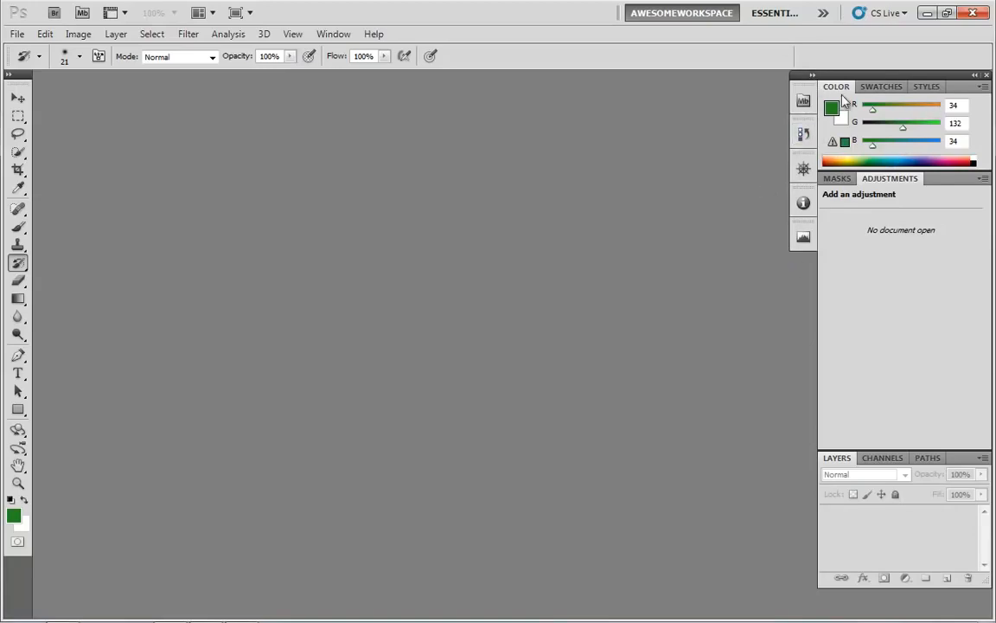
# Collapse the expanded panel dock to icons and narrow it so only icons show.
pyautogui.click(976, 77)
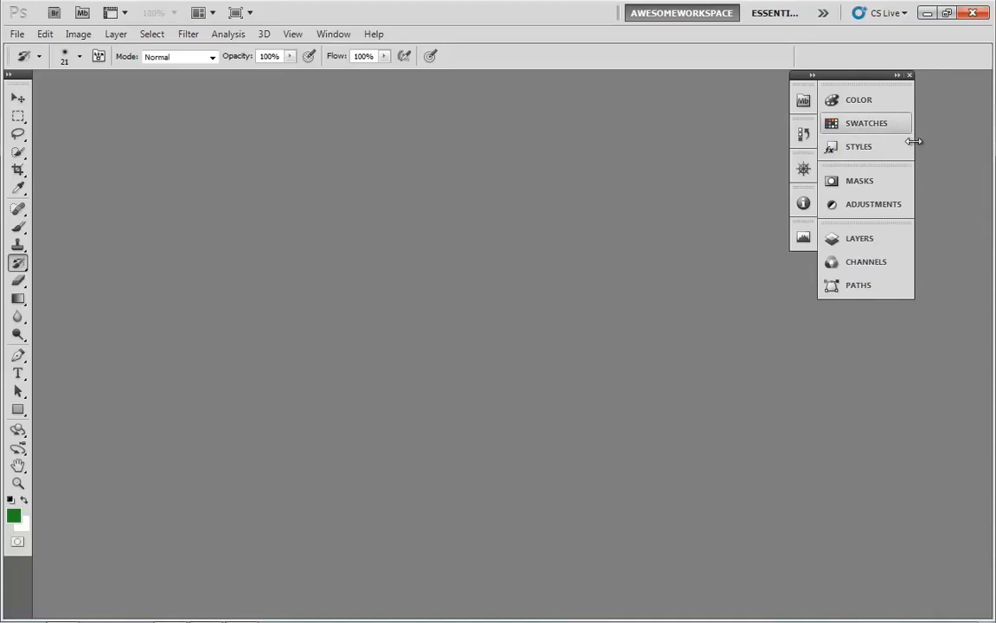
pyautogui.moveTo(914, 141); pyautogui.dragTo(854, 147)
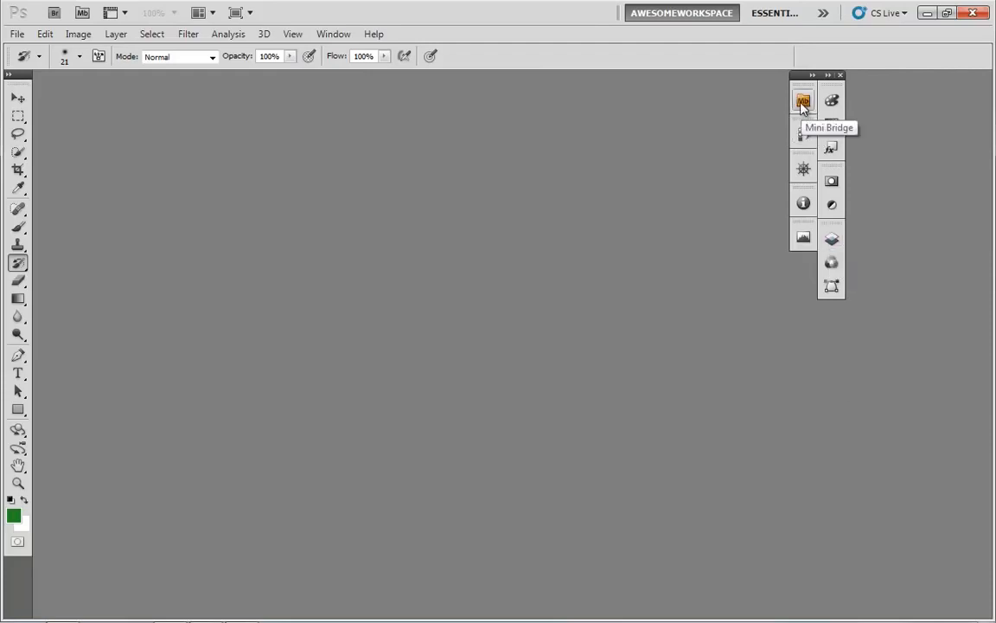
# Move the Mini Bridge/History and Navigator/Histogram/Info icon groups into the main icon column below Styles.
pyautogui.moveTo(803, 104); pyautogui.dragTo(834, 204)
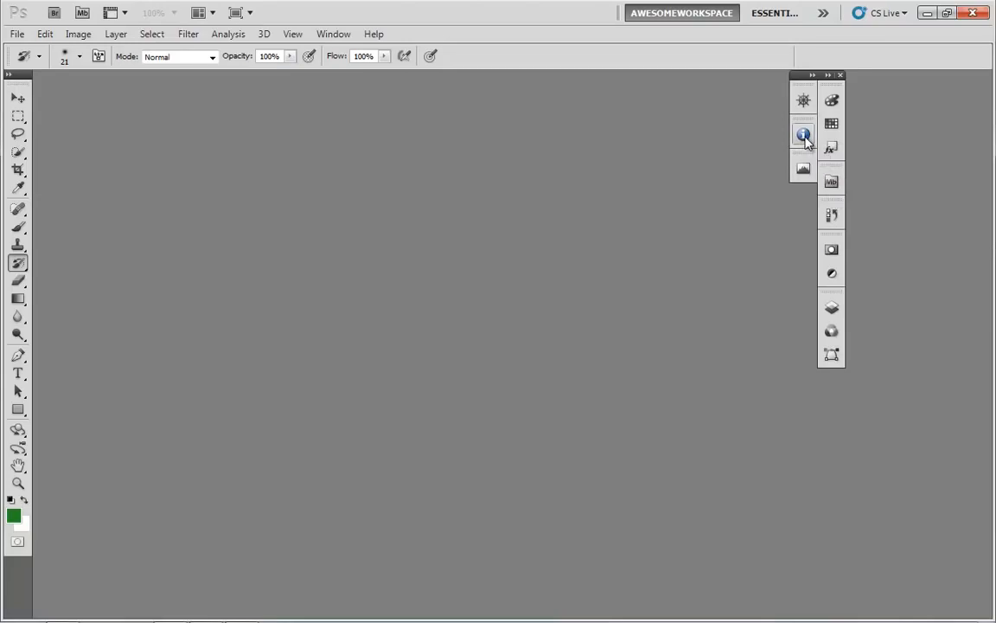
pyautogui.moveTo(806, 141); pyautogui.dragTo(832, 173)
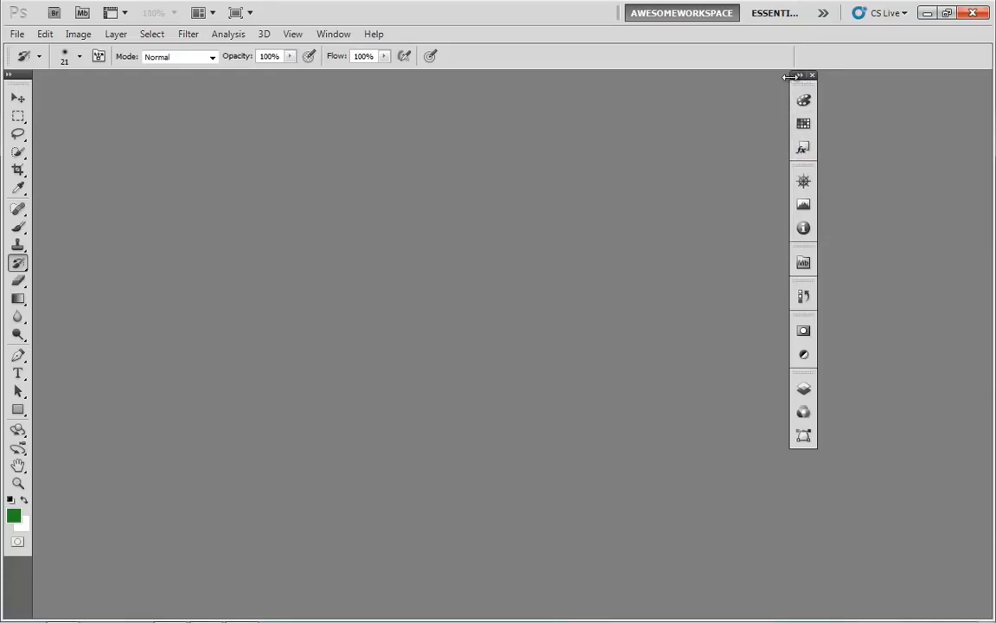
# Move the icon dock against the right edge and widen it to show panel names.
pyautogui.moveTo(793, 76); pyautogui.dragTo(966, 80)
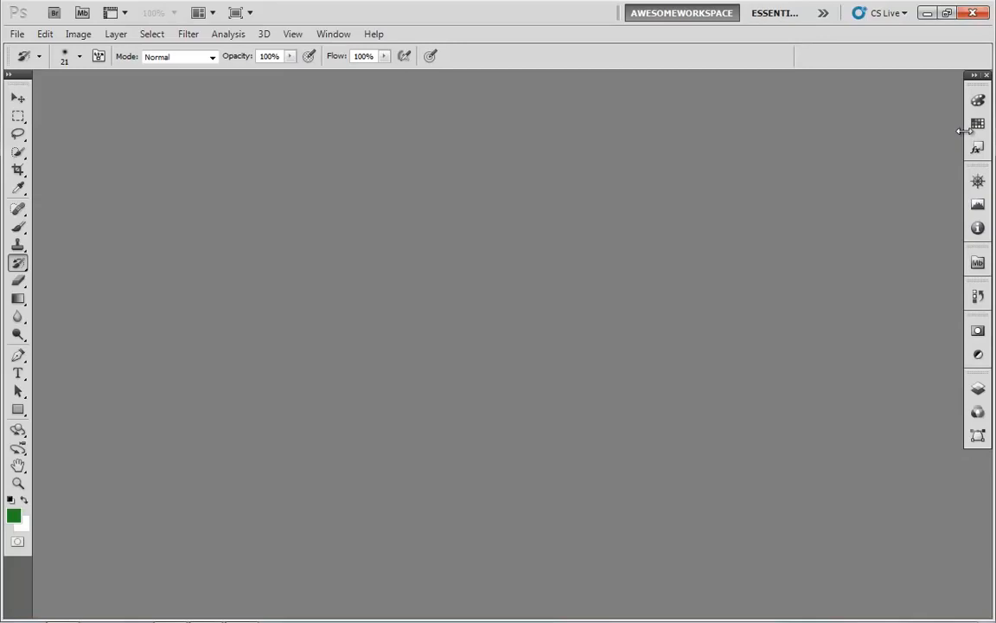
pyautogui.moveTo(963, 130); pyautogui.dragTo(882, 129)
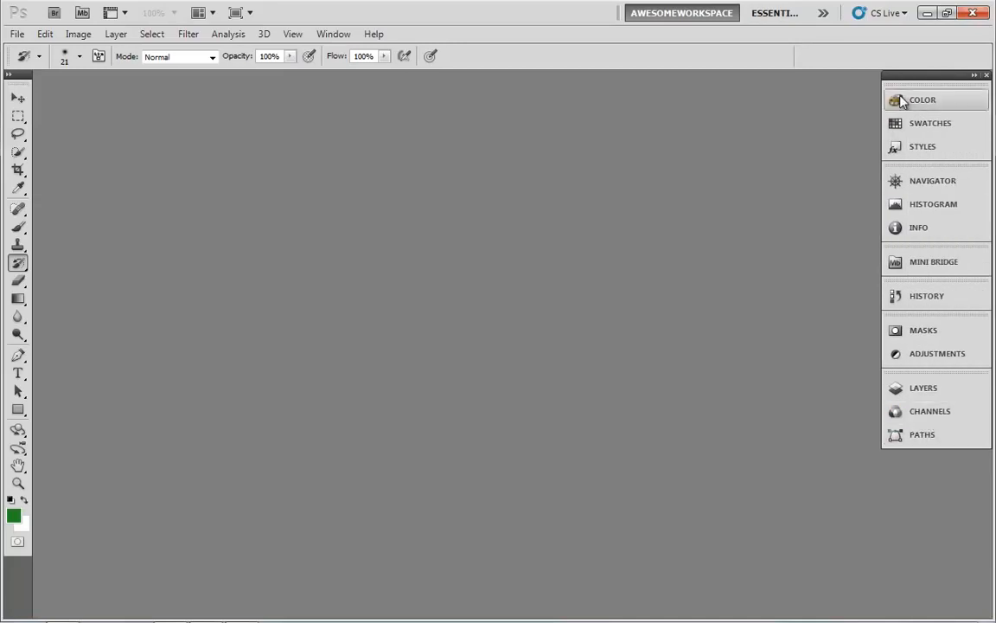
# Expand the dock into full panels, then collapse it back to labelled icons.
pyautogui.click(974, 77)
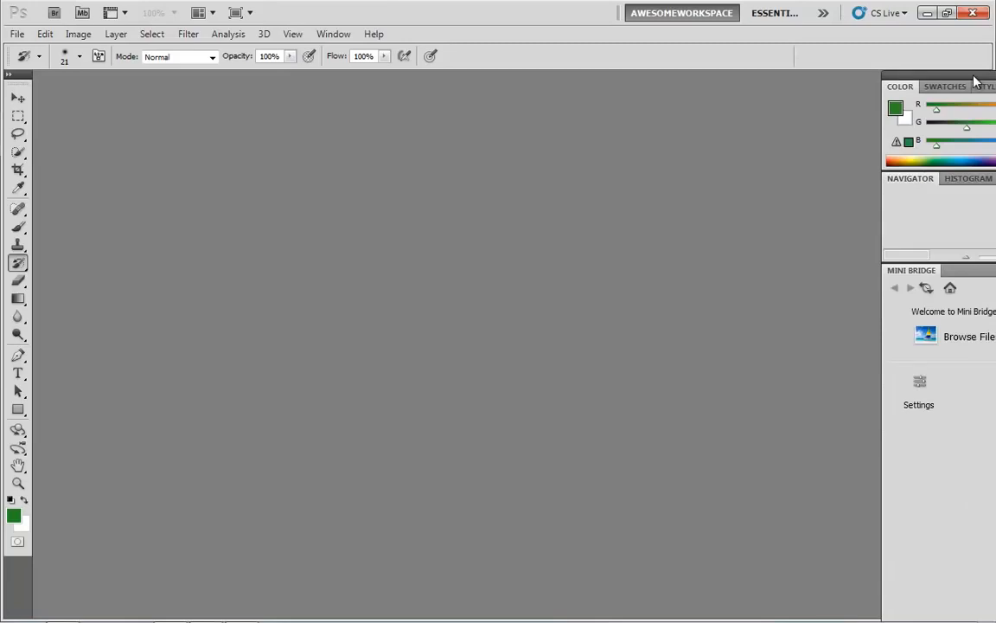
pyautogui.click(975, 78)
pyautogui.moveTo(974, 83); pyautogui.dragTo(876, 81)
pyautogui.click(884, 85)
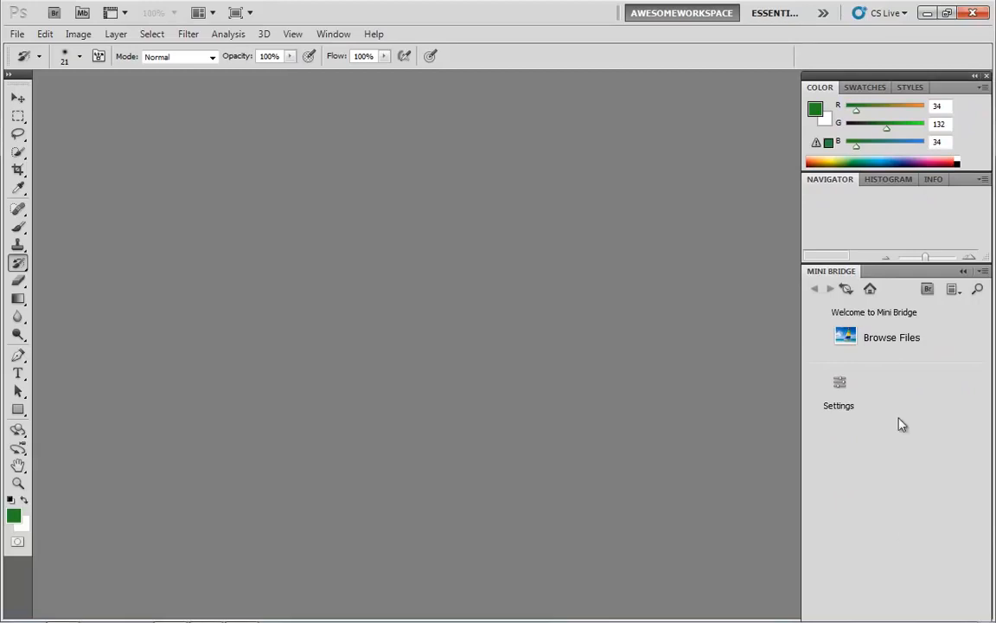
pyautogui.doubleClick(932, 82)
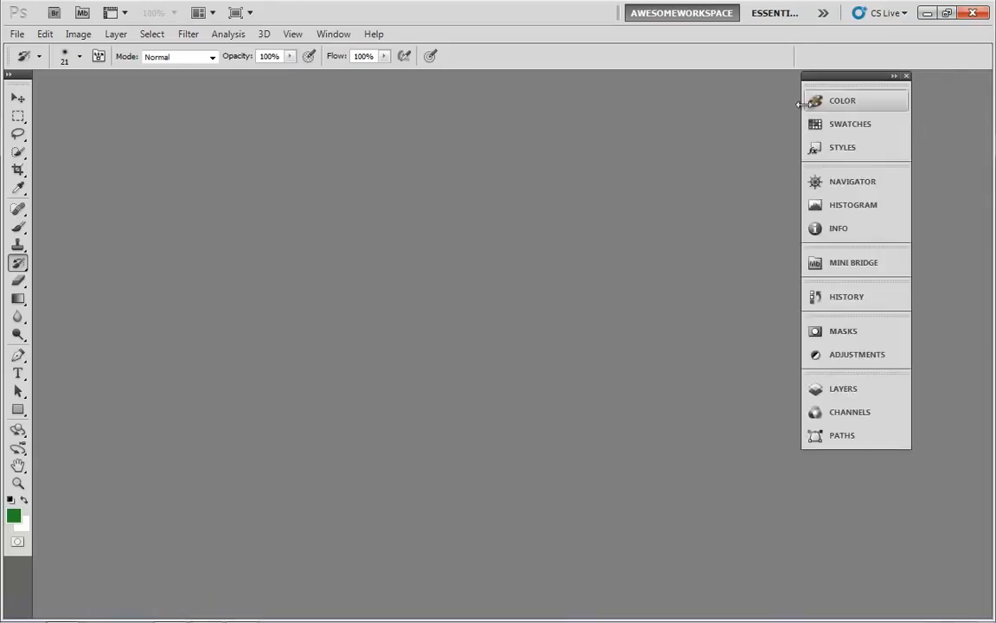
# Resize the labelled icon dock and move it back against the right edge of the window.
pyautogui.moveTo(805, 171); pyautogui.dragTo(877, 172)
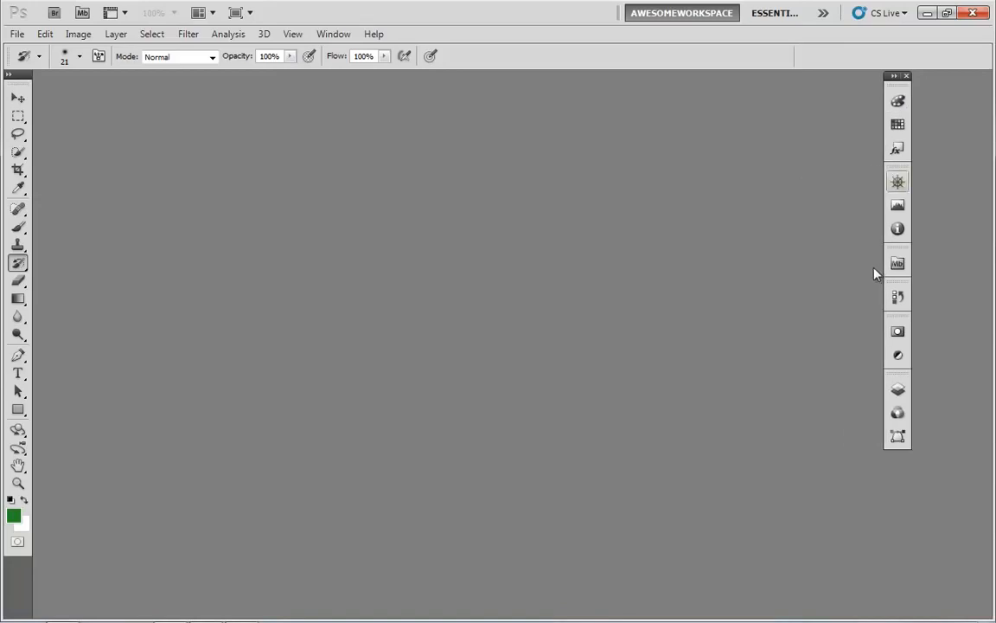
pyautogui.moveTo(882, 218); pyautogui.dragTo(772, 223)
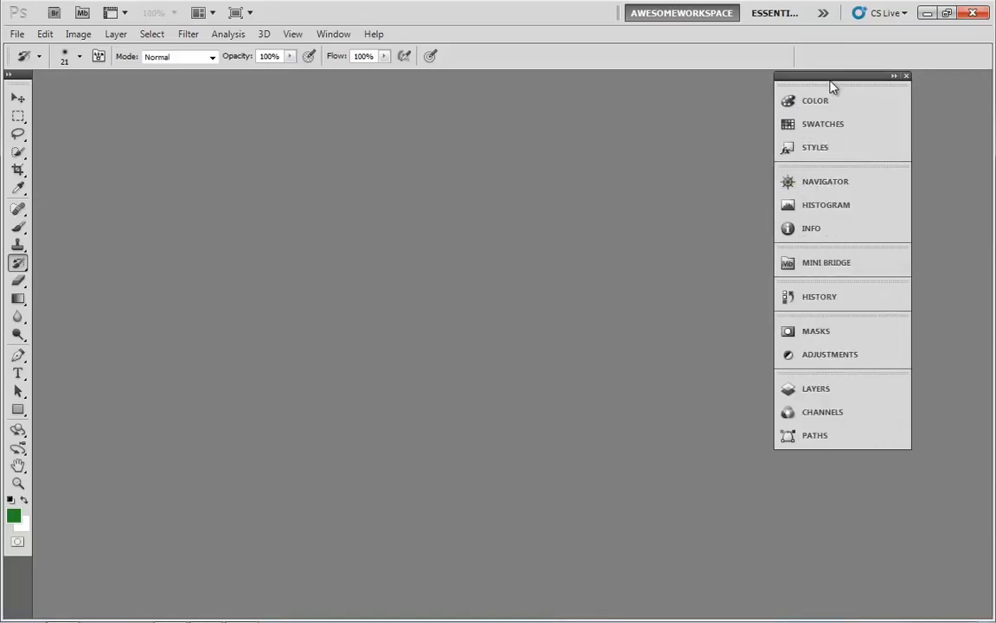
pyautogui.moveTo(841, 82); pyautogui.dragTo(923, 95)
# Open each panel in turn from the labelled icon dock, from Color down to Paths, to preview it.
pyautogui.click(903, 100)
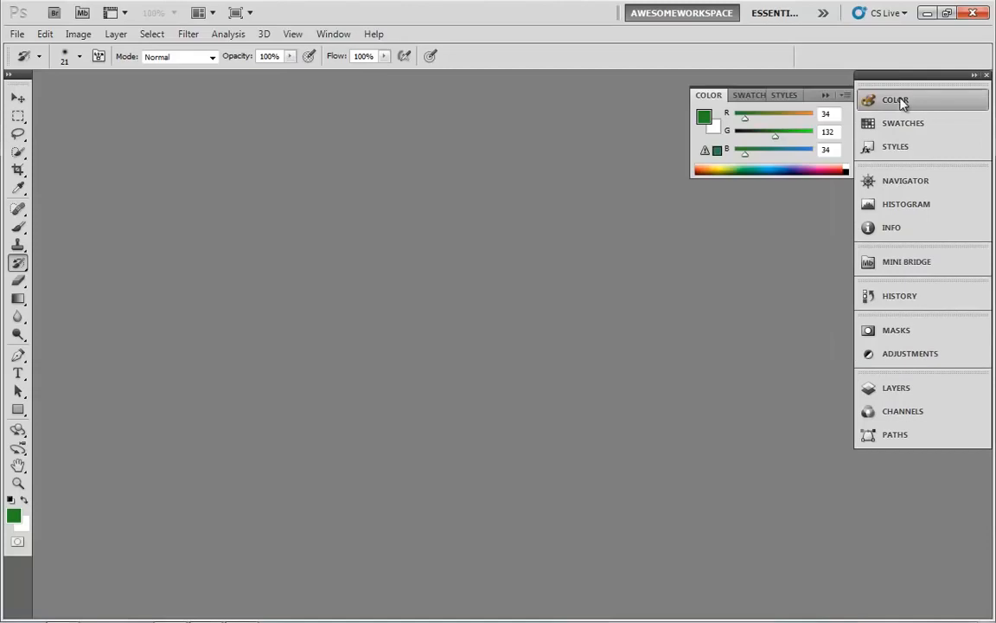
pyautogui.click(912, 126)
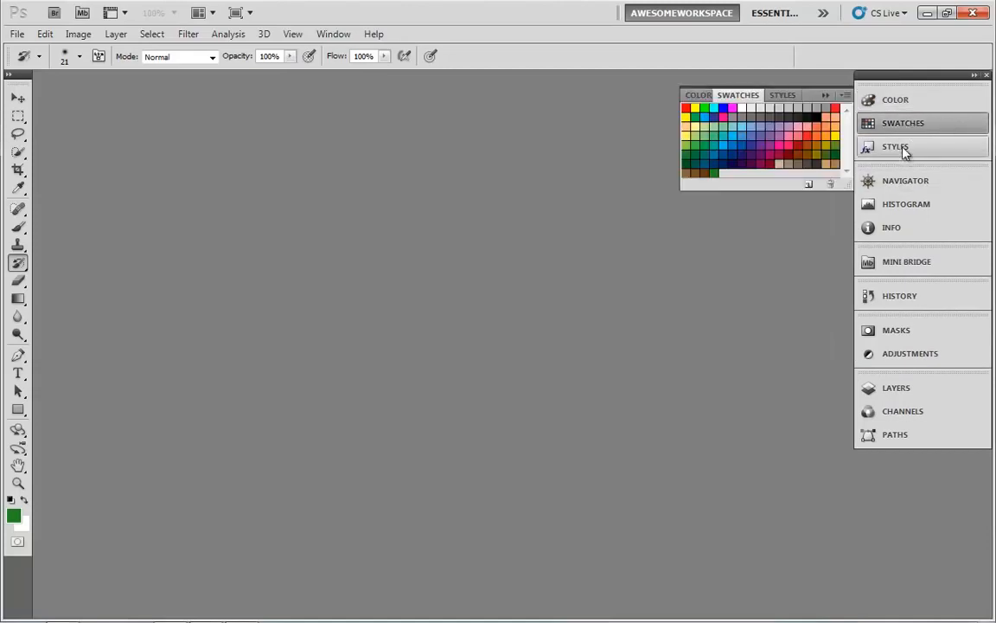
pyautogui.click(910, 146)
pyautogui.click(914, 182)
pyautogui.click(913, 205)
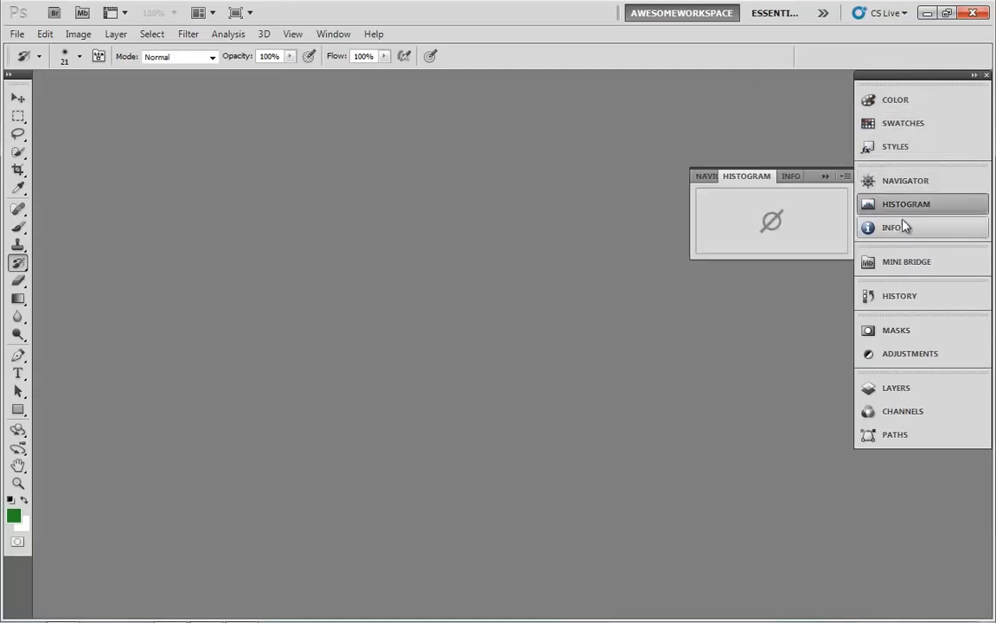
pyautogui.click(903, 228)
pyautogui.click(915, 263)
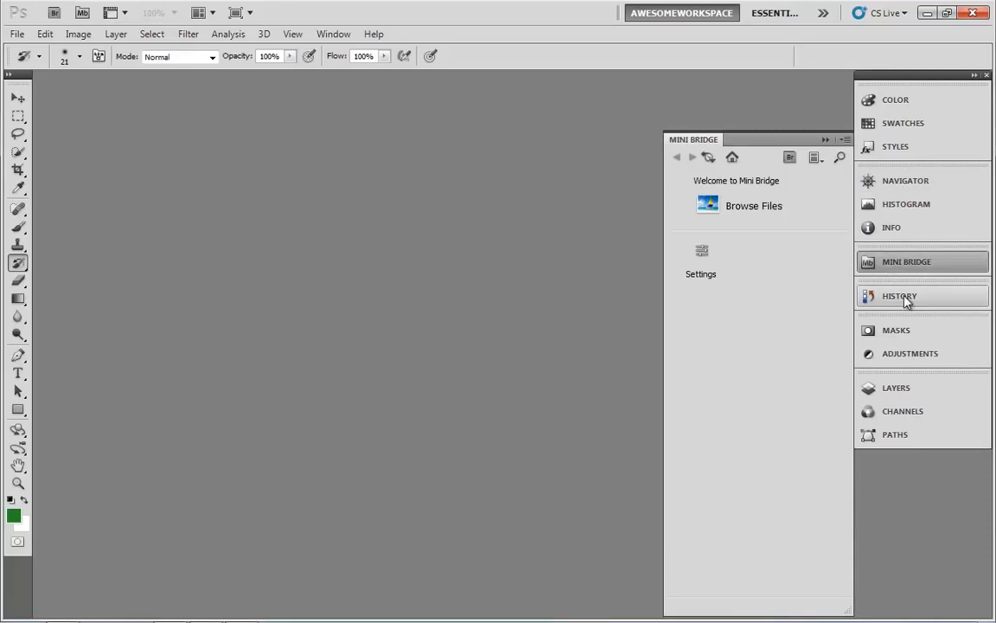
pyautogui.click(903, 299)
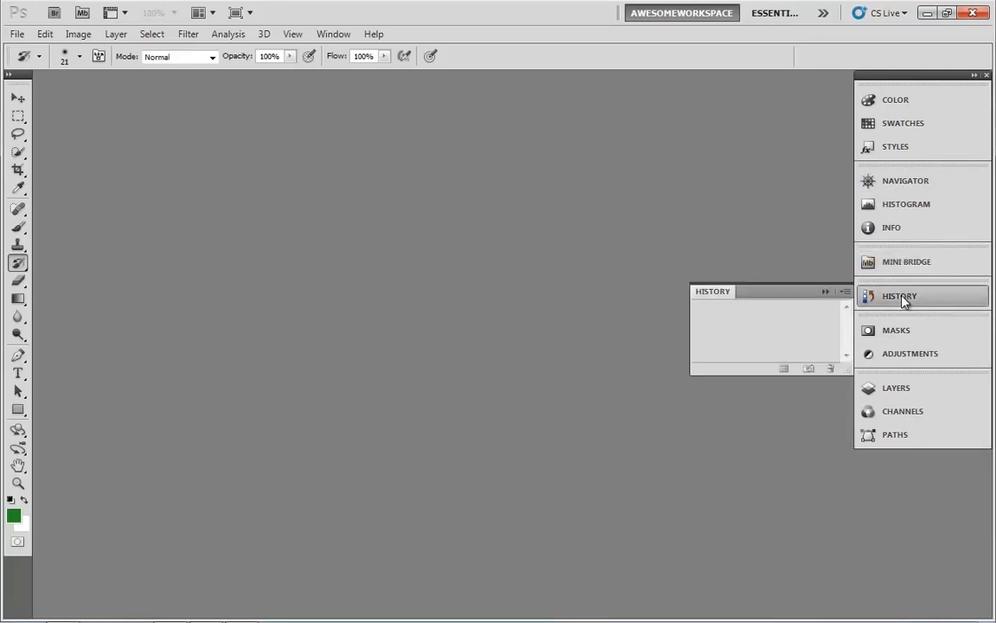
pyautogui.click(897, 333)
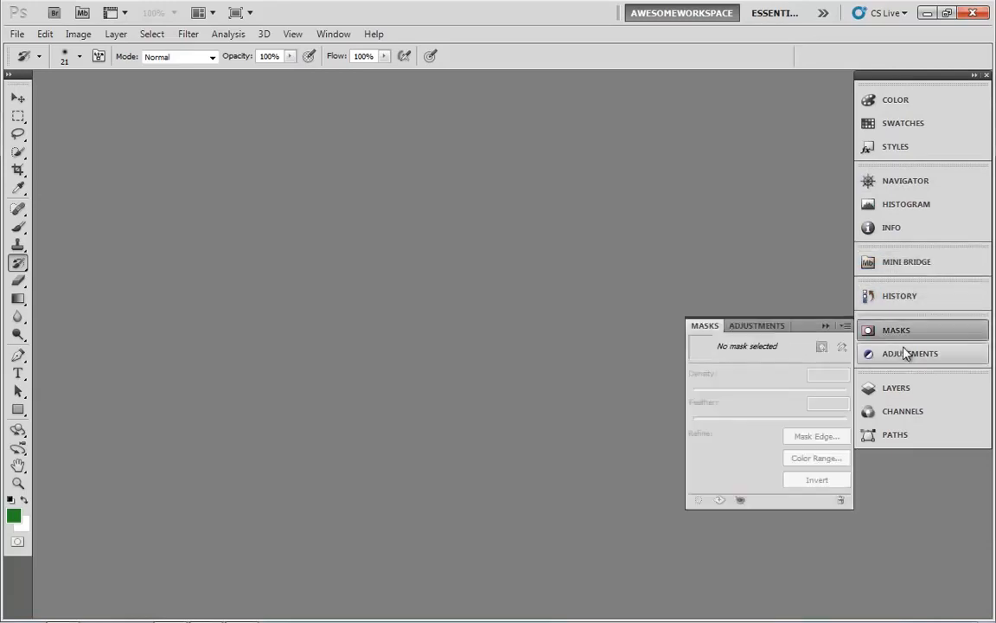
pyautogui.click(906, 355)
pyautogui.click(910, 389)
pyautogui.click(911, 415)
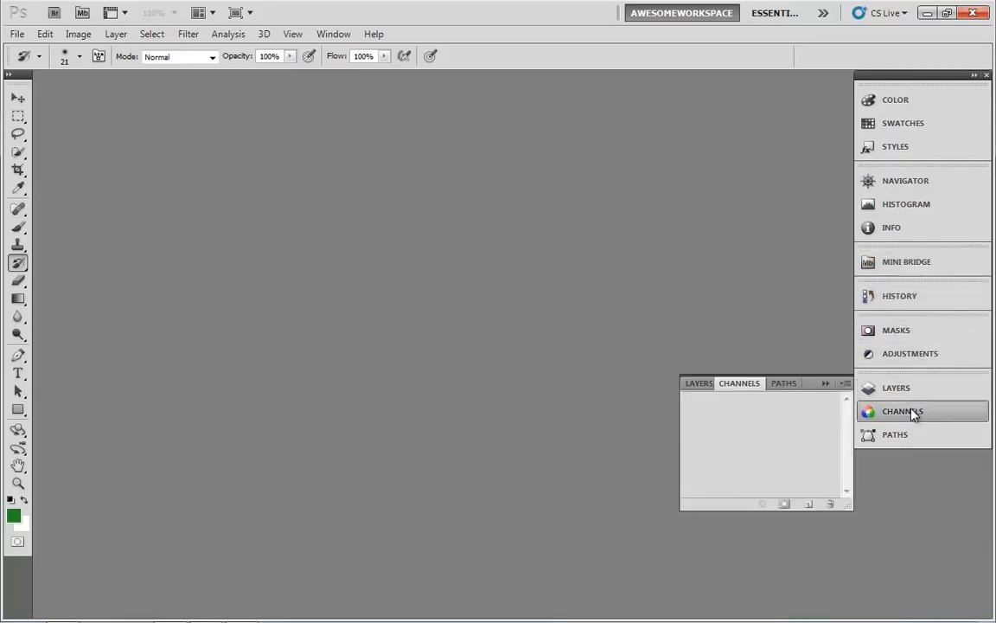
pyautogui.click(900, 435)
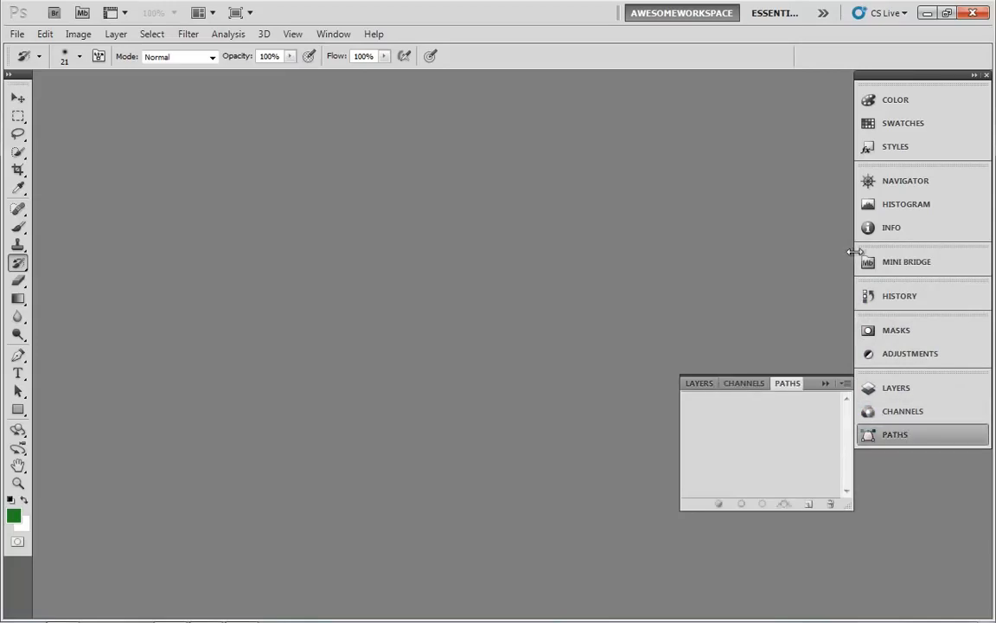
# Narrow the dock to icons only, and open and close the Color panel.
pyautogui.moveTo(854, 252); pyautogui.dragTo(951, 261)
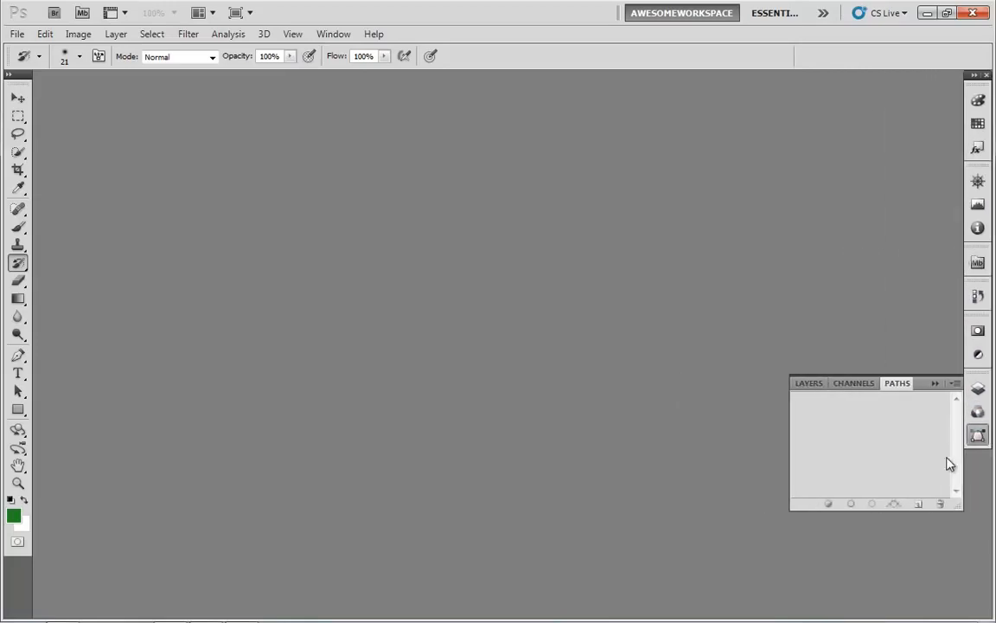
pyautogui.click(978, 101)
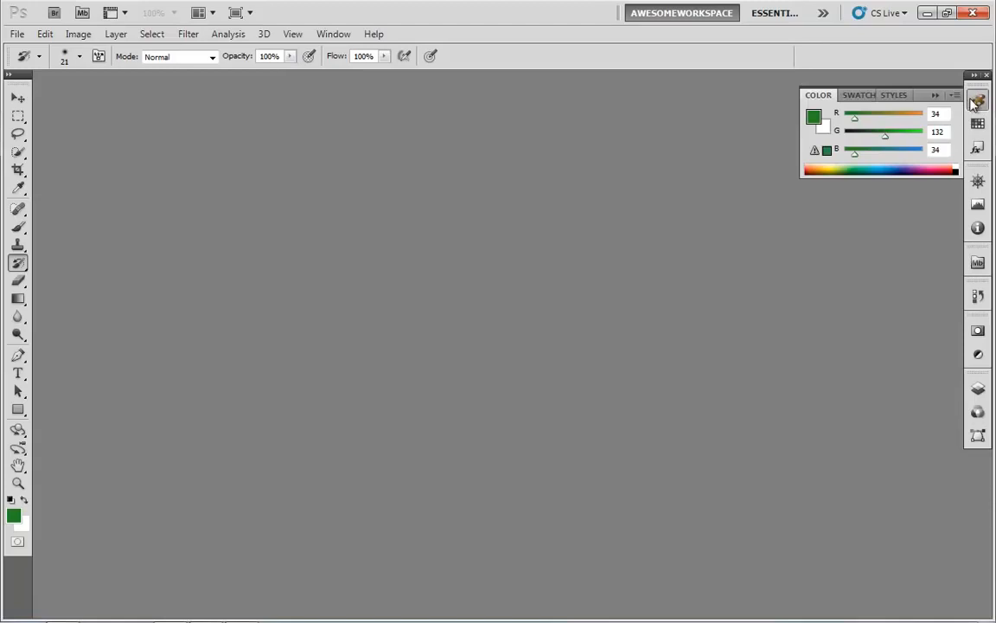
pyautogui.click(975, 103)
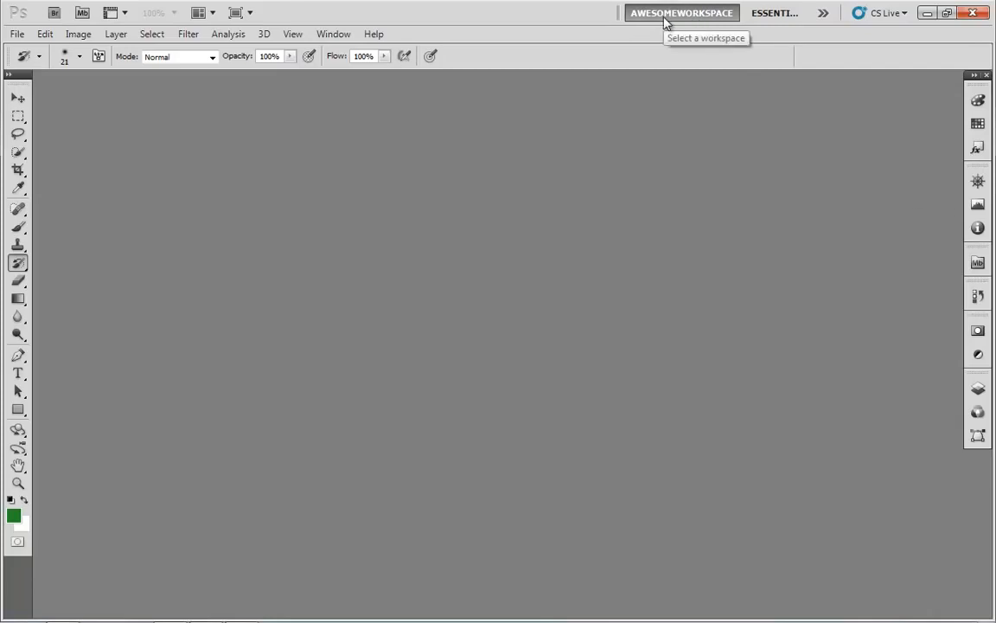
# Switch to the Essentials workspace and back to AwesomeWorkspace to compare layouts.
pyautogui.click(778, 17)
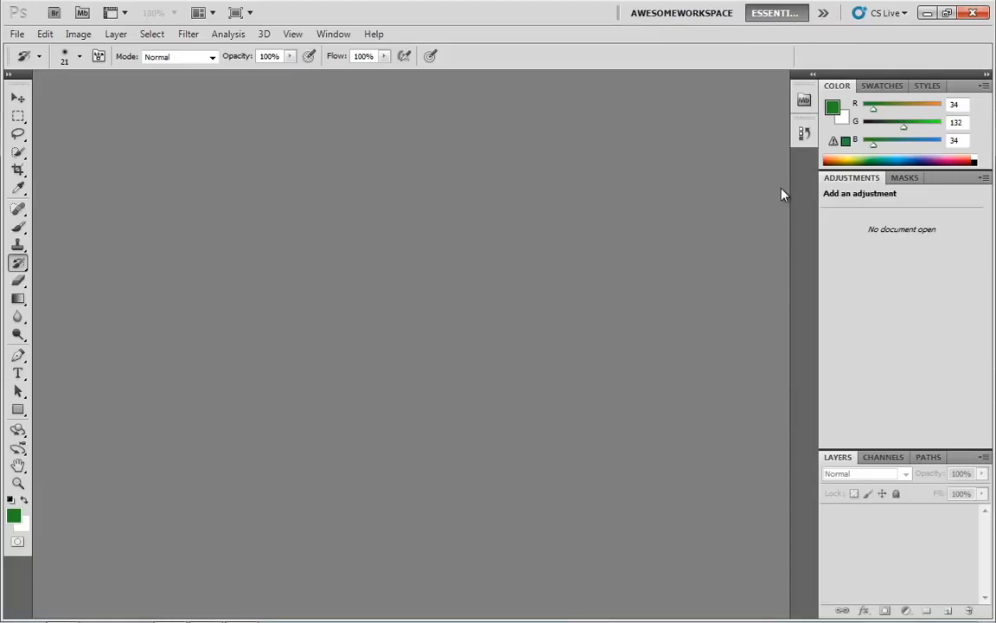
pyautogui.click(662, 15)
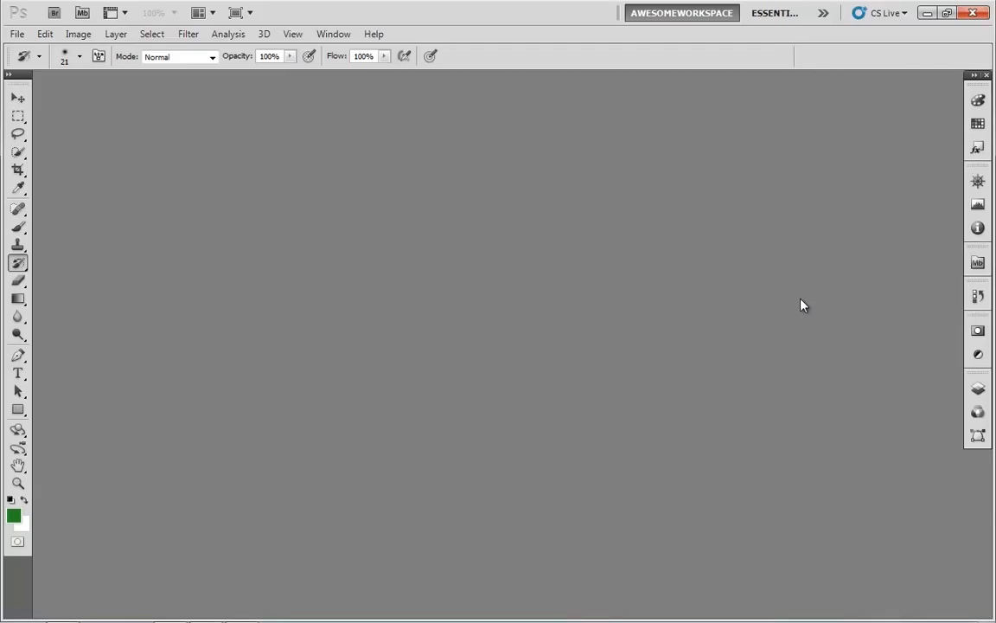
# Expand the icon dock into full panels and redock it along the right edge of the window.
pyautogui.click(983, 80)
pyautogui.moveTo(966, 81); pyautogui.dragTo(825, 62)
pyautogui.click(823, 64)
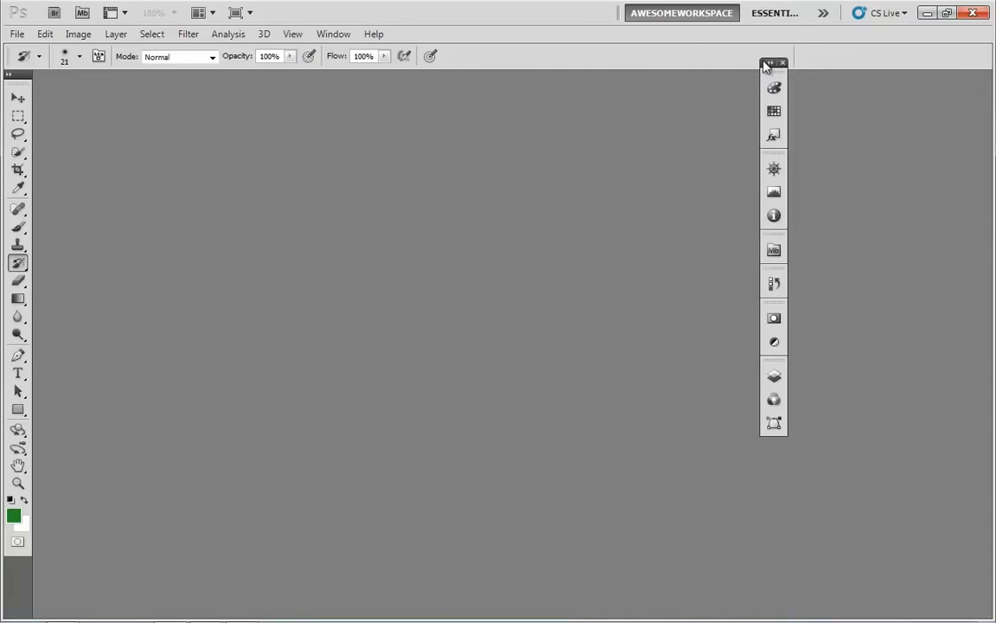
pyautogui.click(771, 66)
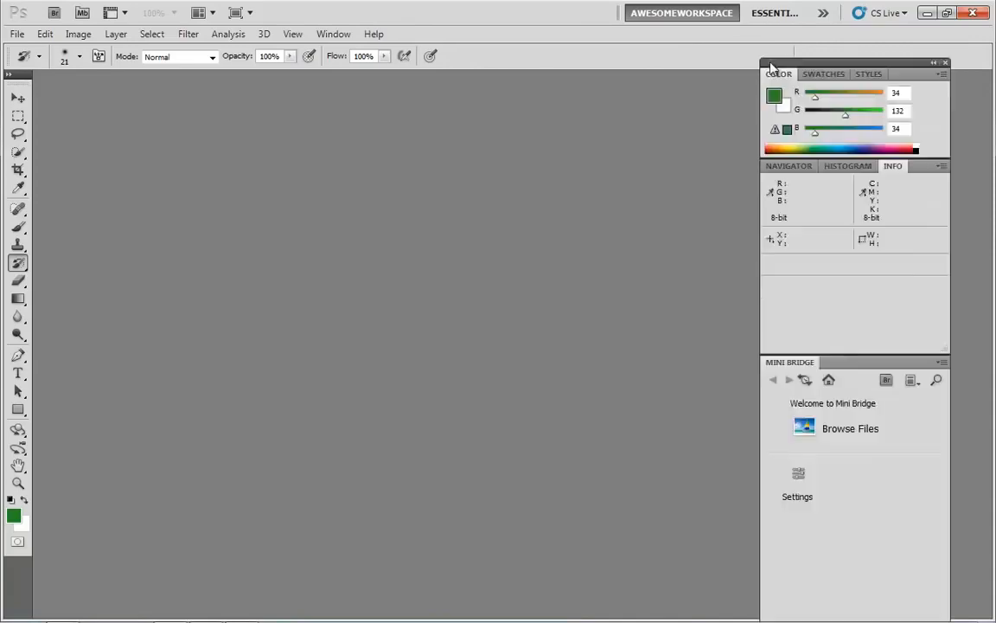
pyautogui.click(774, 69)
pyautogui.click(774, 65)
pyautogui.moveTo(811, 67); pyautogui.dragTo(852, 82)
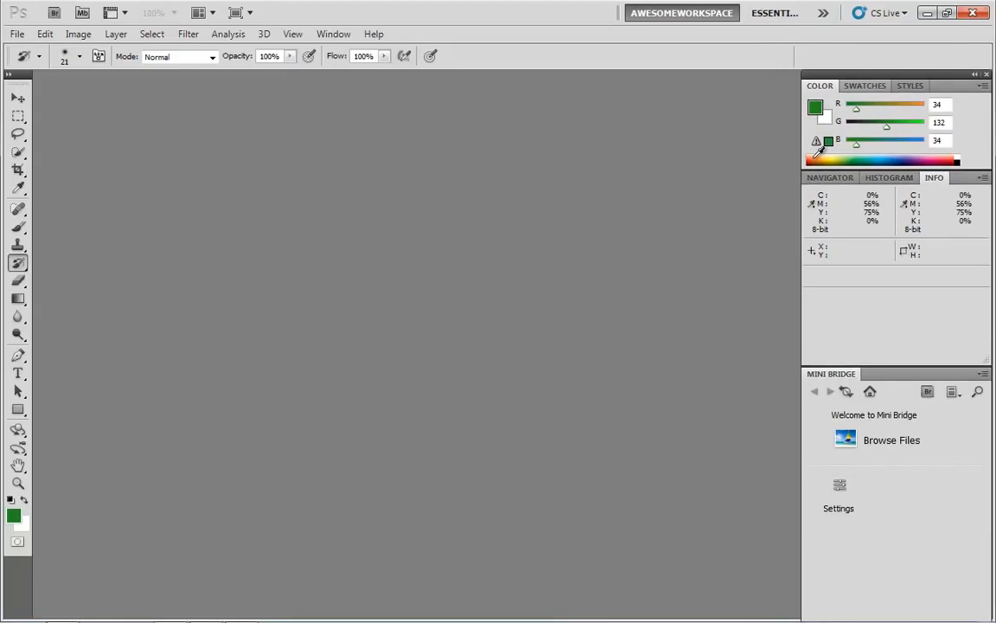
# Switch to the Essentials workspace and back to AwesomeWorkspace again.
pyautogui.click(777, 17)
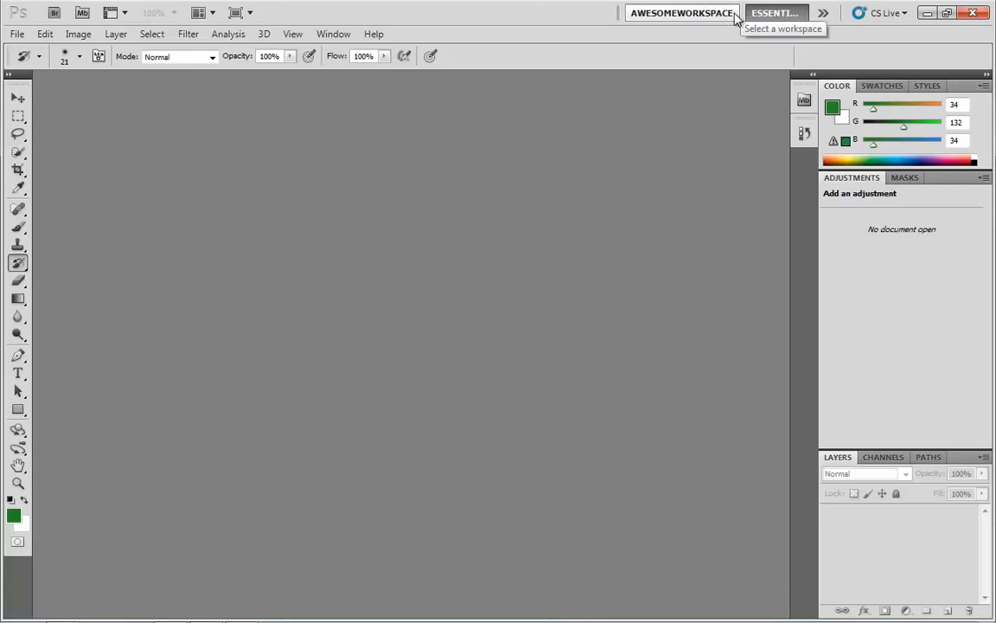
pyautogui.click(664, 17)
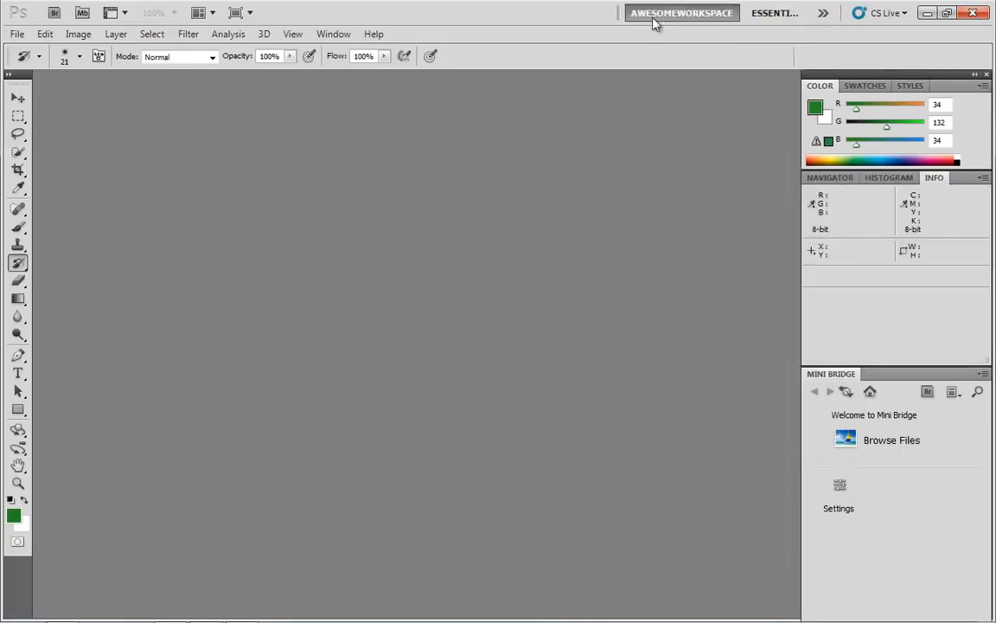
# Open the Delete Workspace dialog from the workspace menu.
pyautogui.click(823, 14)
pyautogui.click(878, 217)
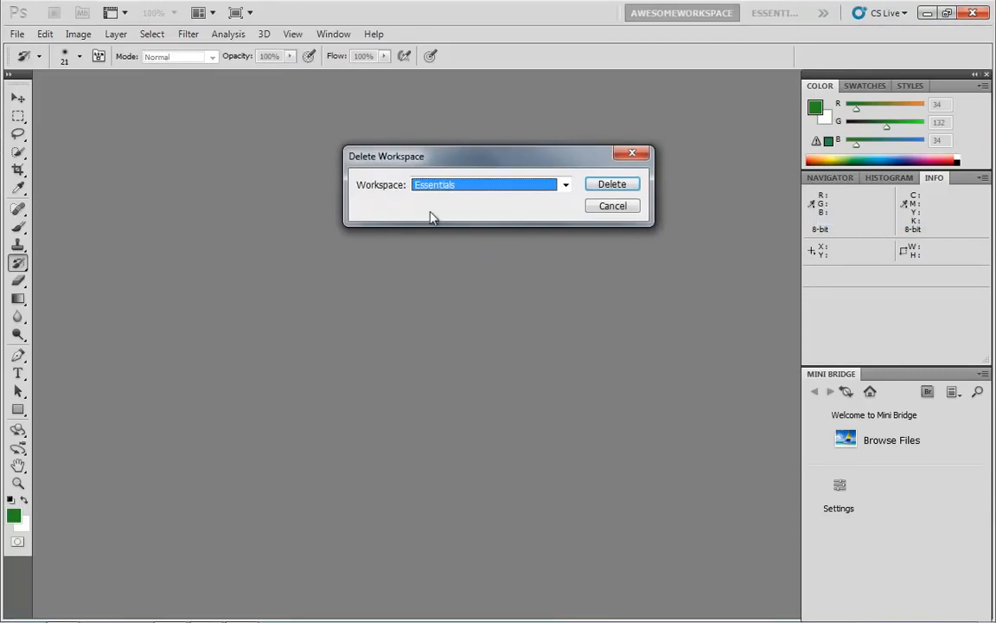
pyautogui.click(565, 185)
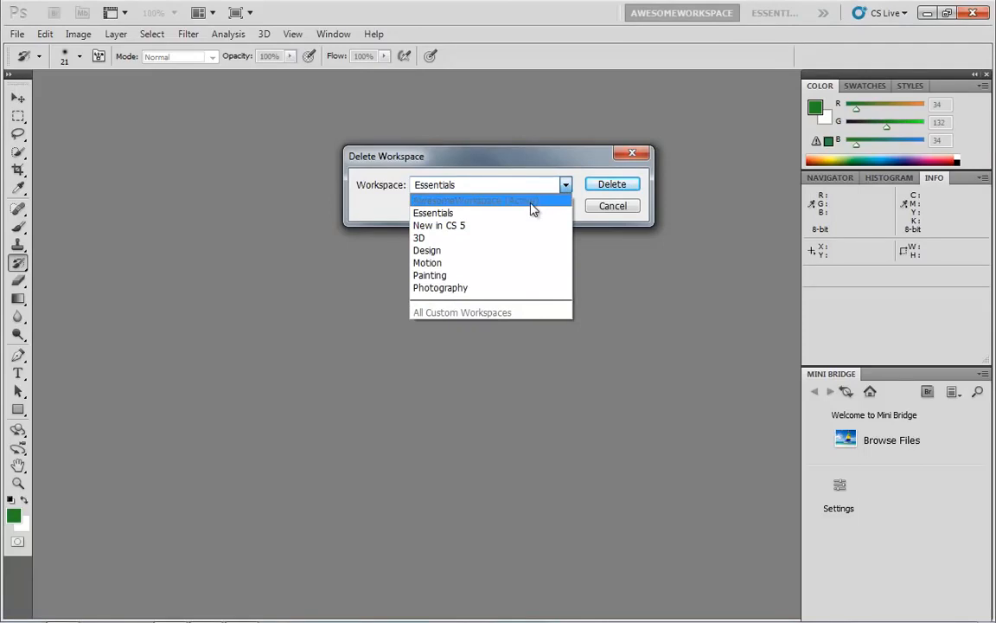
pyautogui.click(610, 209)
pyautogui.click(613, 208)
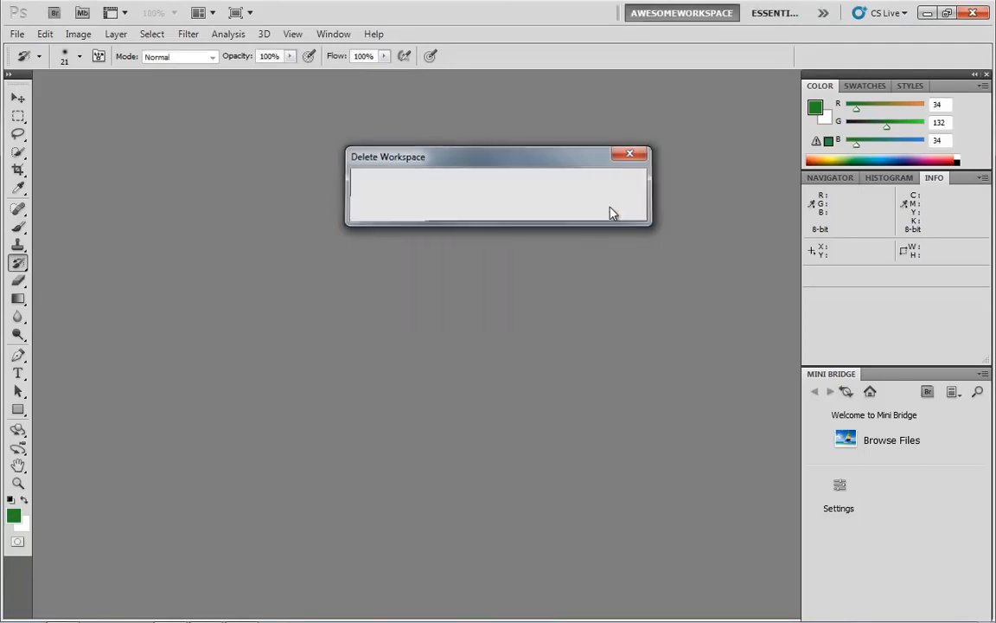
# Switch to the Essentials workspace, then delete the custom workspace AwesomeWorkspace and confirm the deletion.
pyautogui.click(776, 19)
pyautogui.click(822, 13)
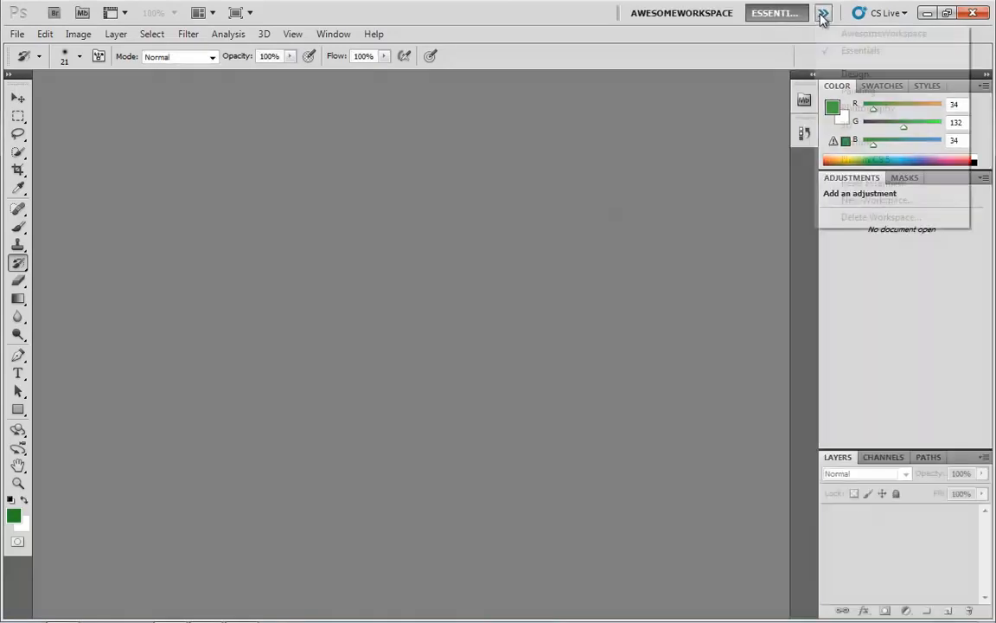
pyautogui.click(878, 217)
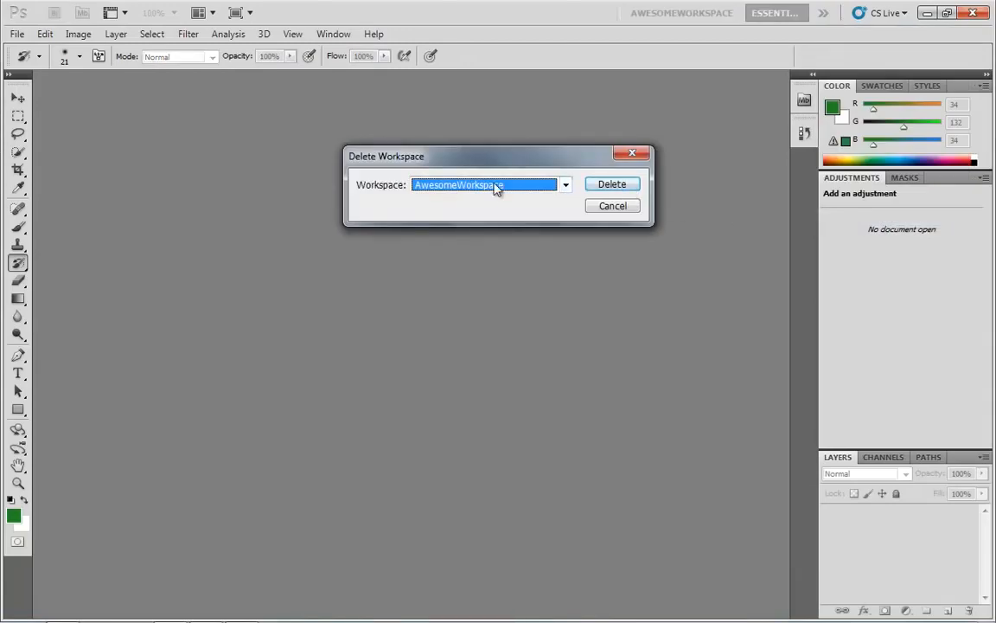
pyautogui.click(610, 185)
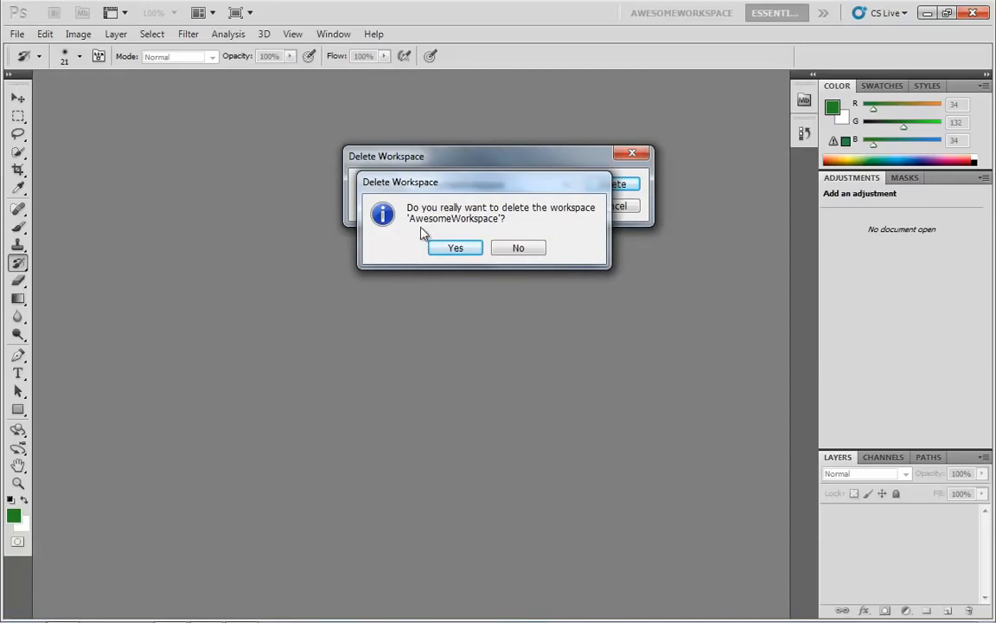
pyautogui.click(450, 247)
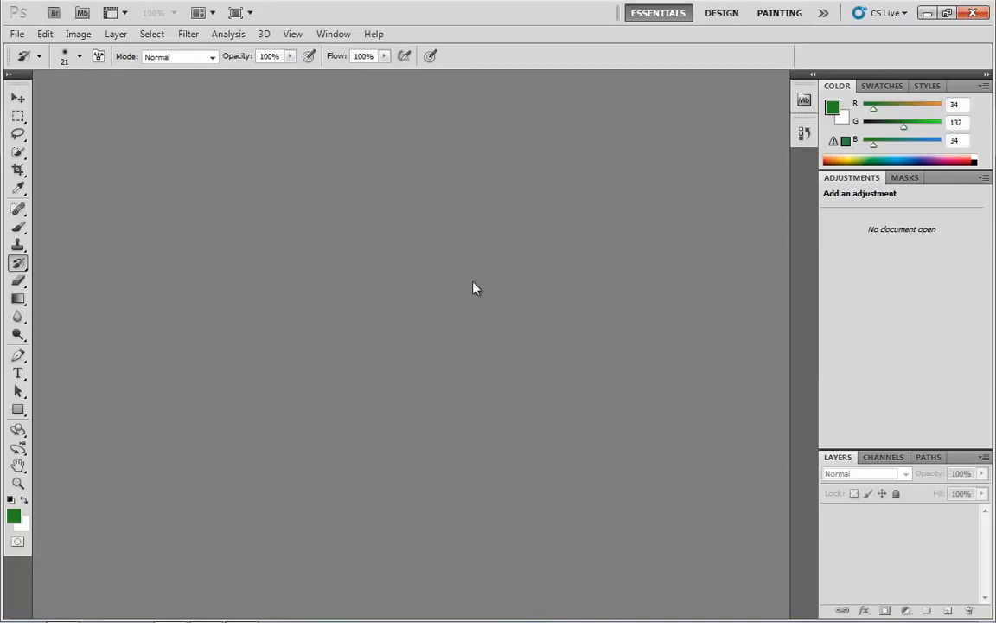